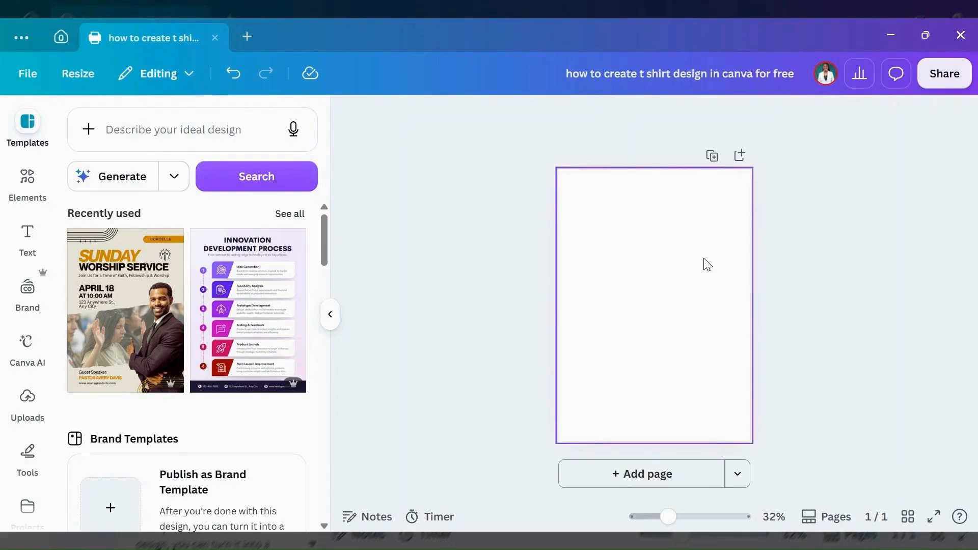
# Search the element photos for "t shirt" and add the white T-shirt on dark wooden boards to the page.
pyautogui.click(621, 301)
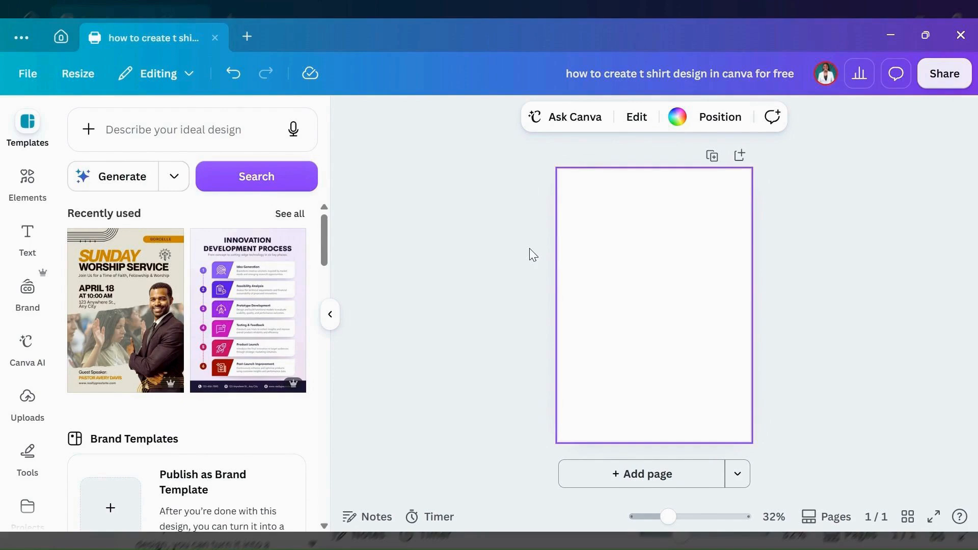
pyautogui.click(28, 191)
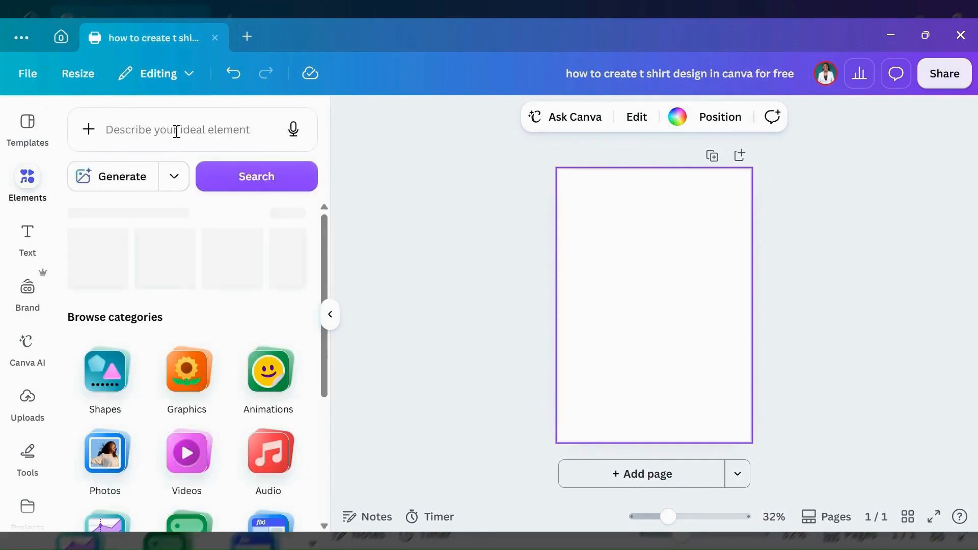
pyautogui.click(177, 131)
pyautogui.write('t')
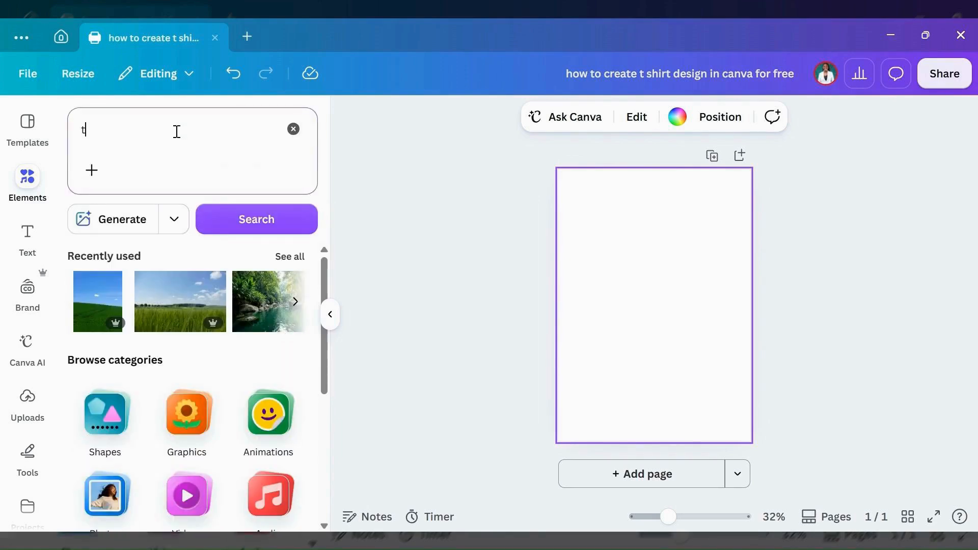
pyautogui.write(' shirt')
pyautogui.press('Return')
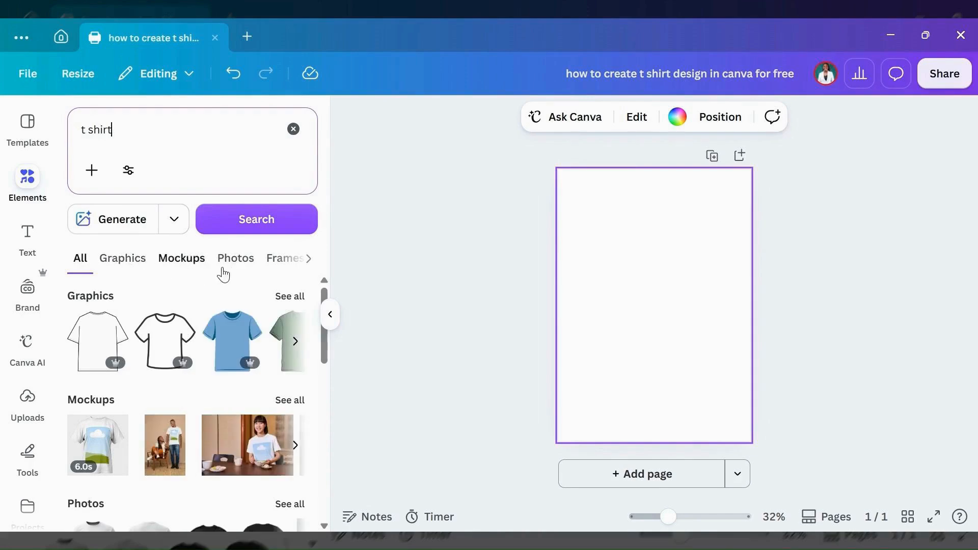
pyautogui.click(236, 259)
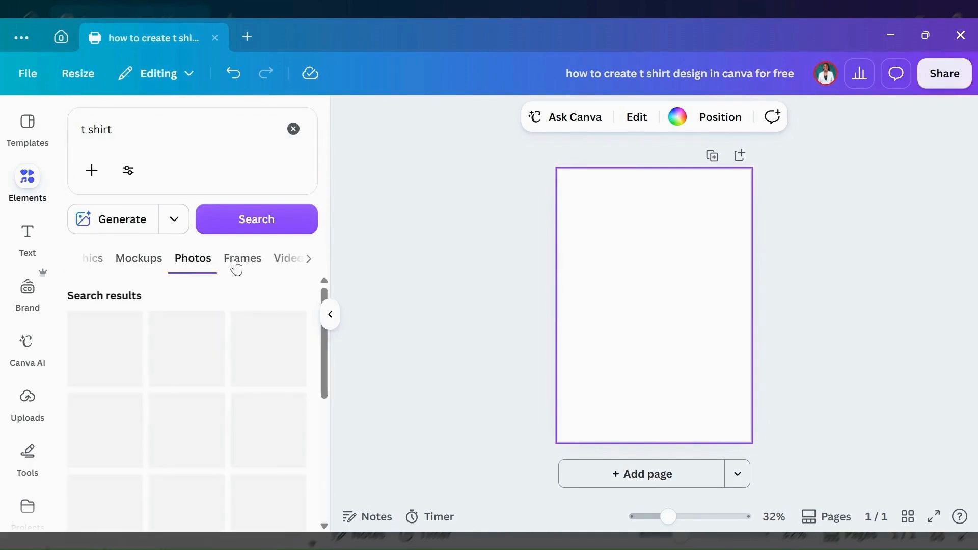
pyautogui.scroll(-1, 325, 349)
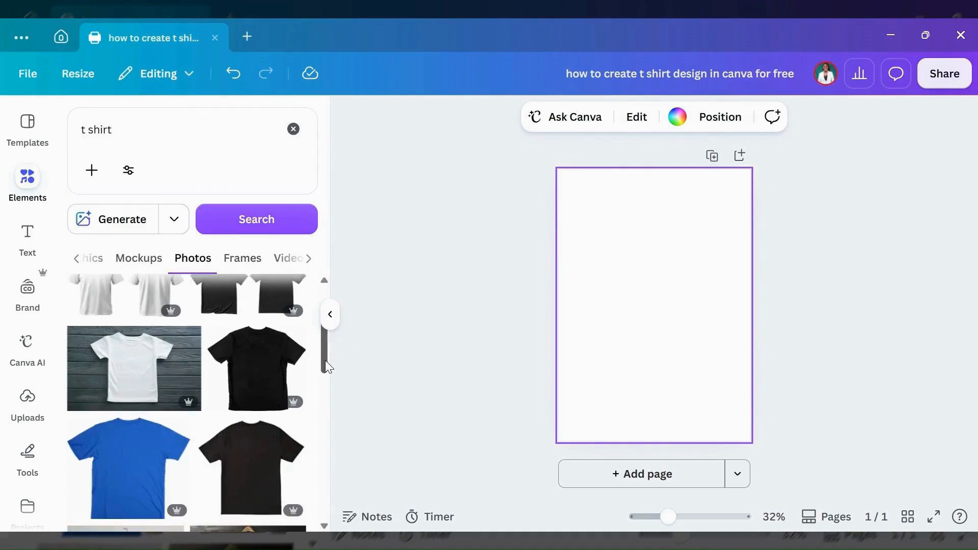
pyautogui.click(137, 378)
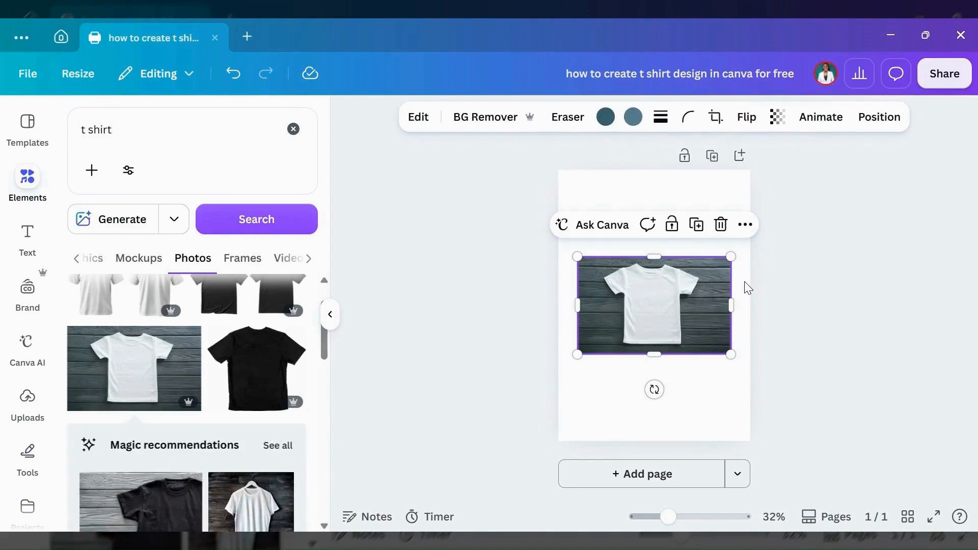
# Enlarge the T-shirt photo to nearly the full page width, place it mid-page and remove its background.
pyautogui.moveTo(731, 259); pyautogui.dragTo(760, 227)
pyautogui.moveTo(671, 229); pyautogui.dragTo(657, 187)
pyautogui.moveTo(671, 354)
pyautogui.mouseDown()
pyautogui.moveTo(666, 413)
pyautogui.moveTo(672, 372)
pyautogui.mouseUp()
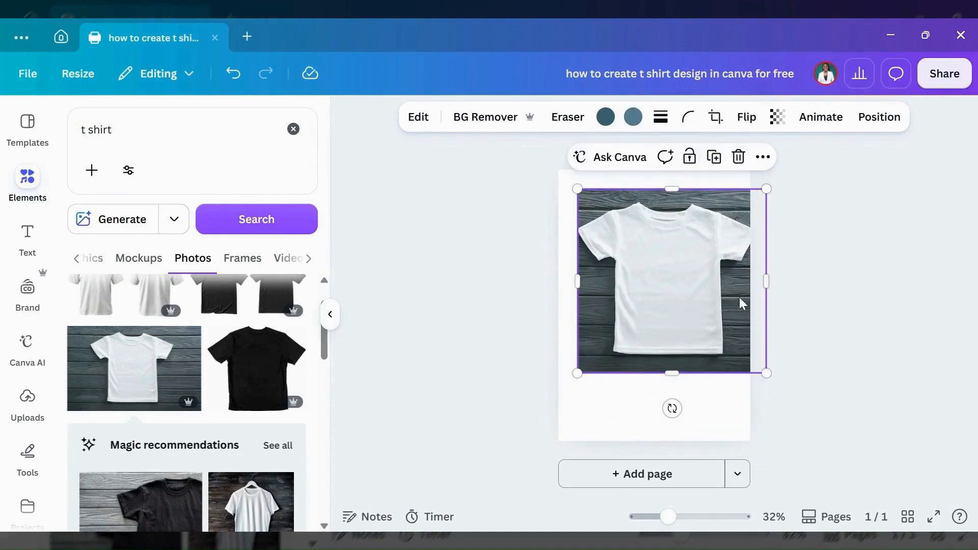
pyautogui.moveTo(719, 330); pyautogui.dragTo(702, 368)
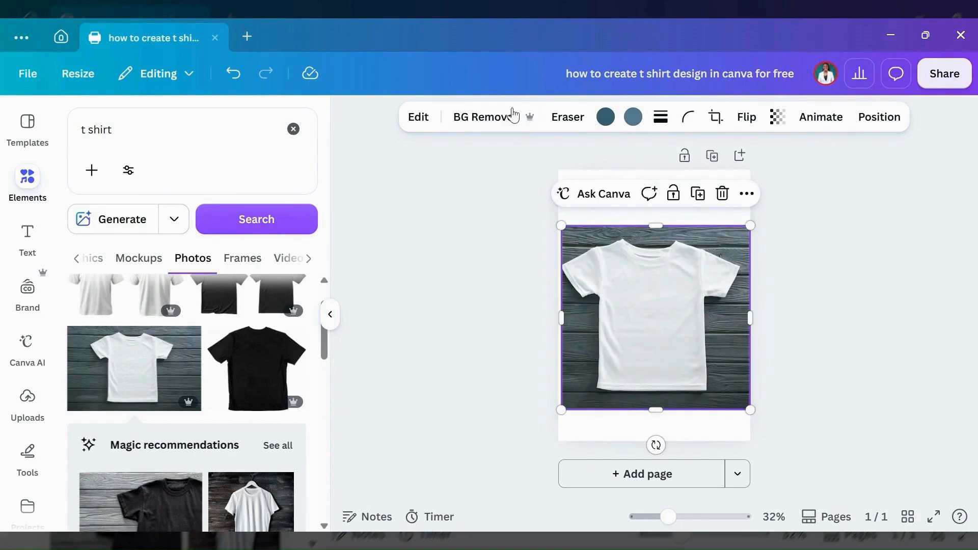
pyautogui.click(481, 116)
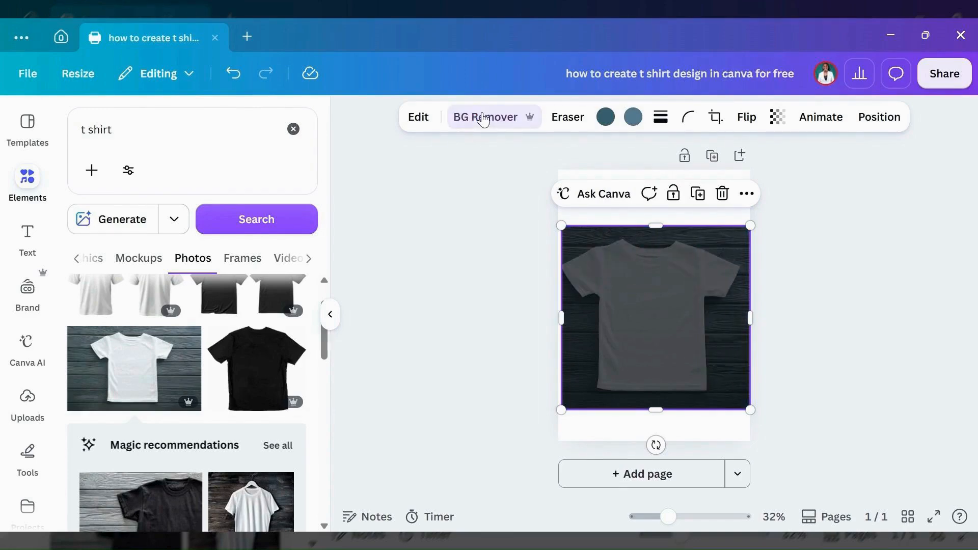
pyautogui.click(829, 275)
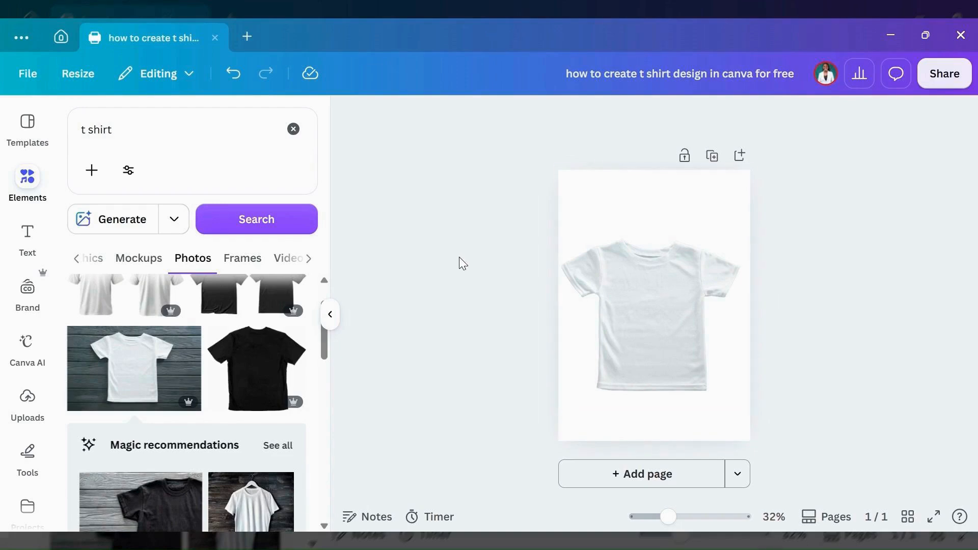
# Search the element graphics for "blob" and add the rounded light purple blob to the page.
pyautogui.click(293, 129)
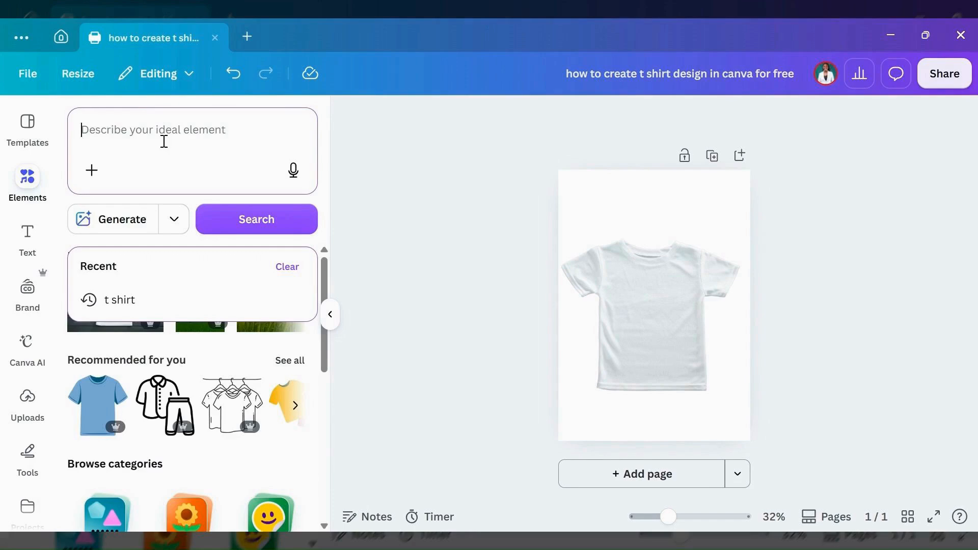
pyautogui.write('blob')
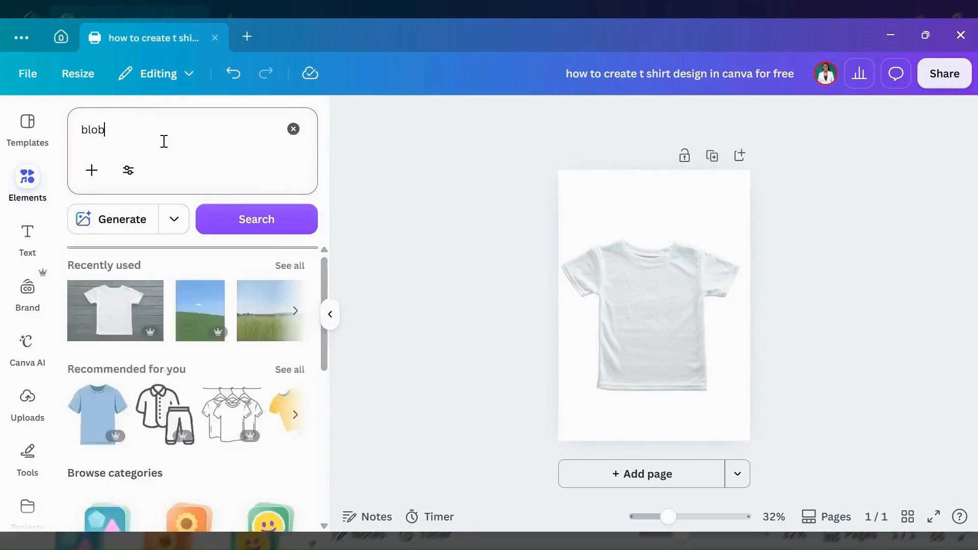
pyautogui.press('Return')
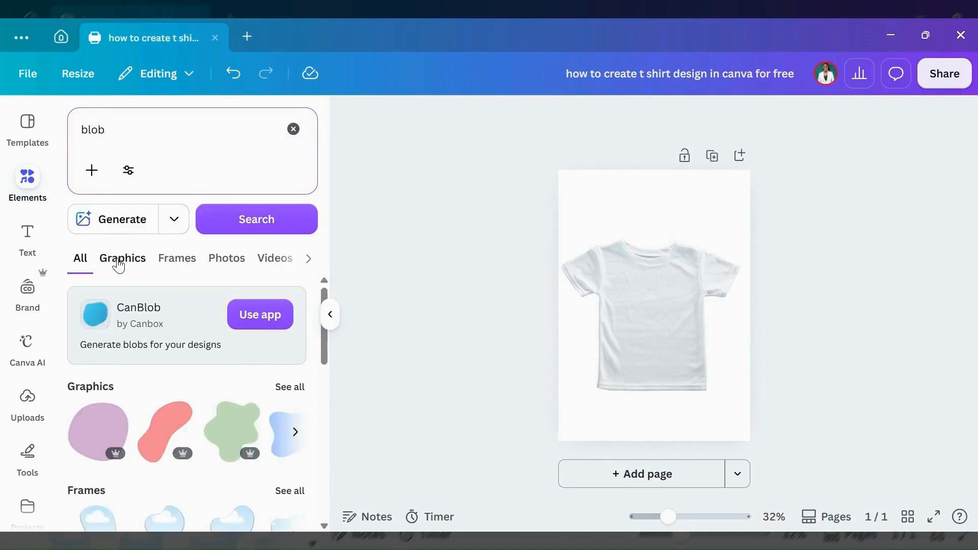
pyautogui.click(127, 259)
pyautogui.moveTo(323, 345); pyautogui.dragTo(247, 389)
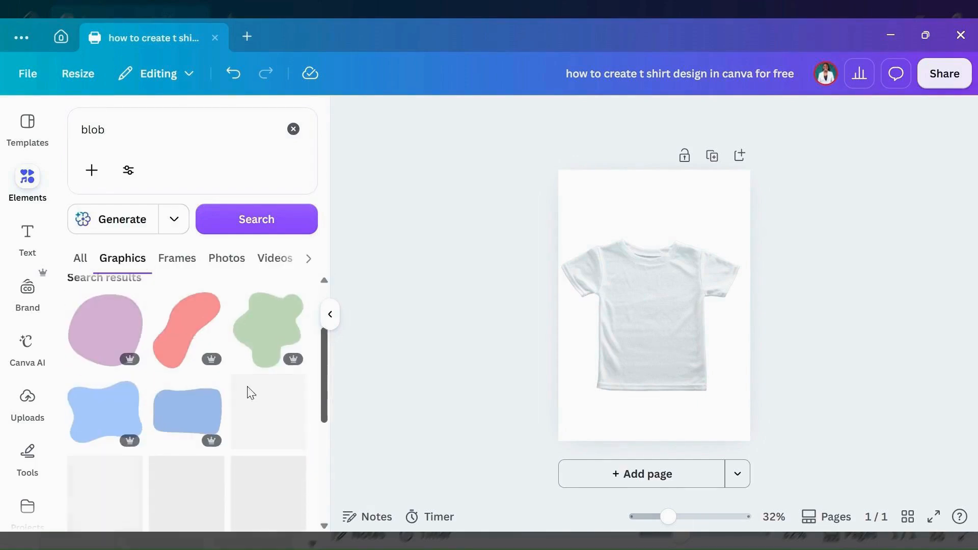
pyautogui.click(100, 341)
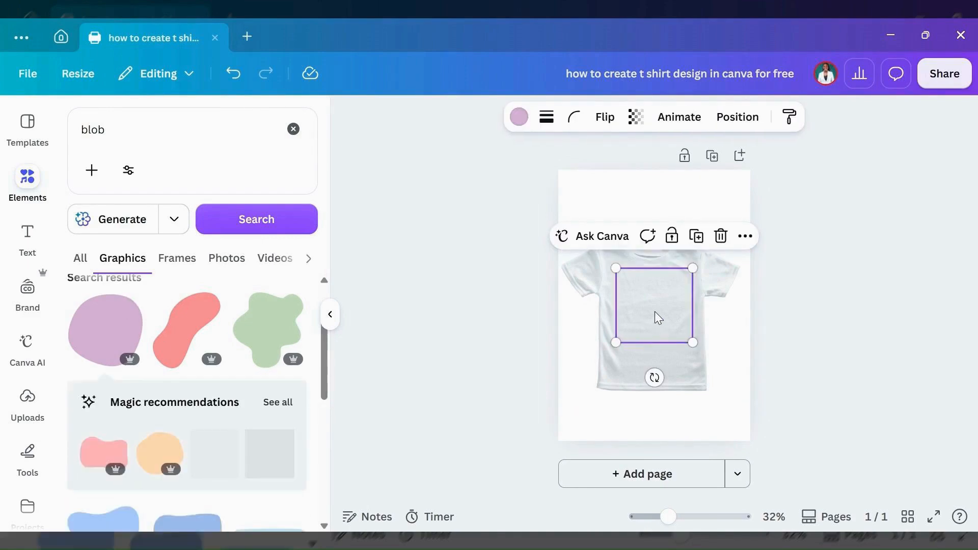
# Shrink the purple blob and place it on the upper right chest area of the T-shirt.
pyautogui.moveTo(615, 343); pyautogui.dragTo(647, 315)
pyautogui.scroll(5, 772, 316)
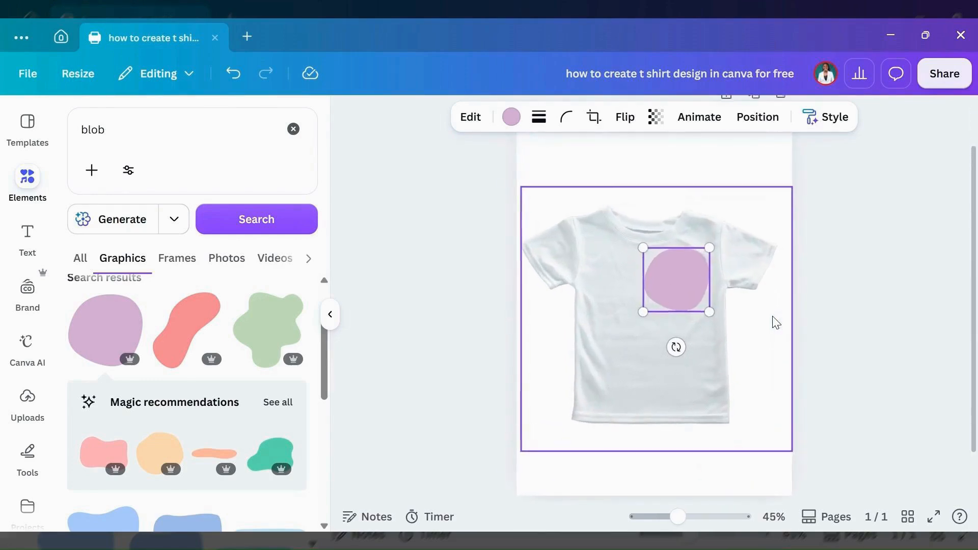
pyautogui.scroll(3, 807, 320)
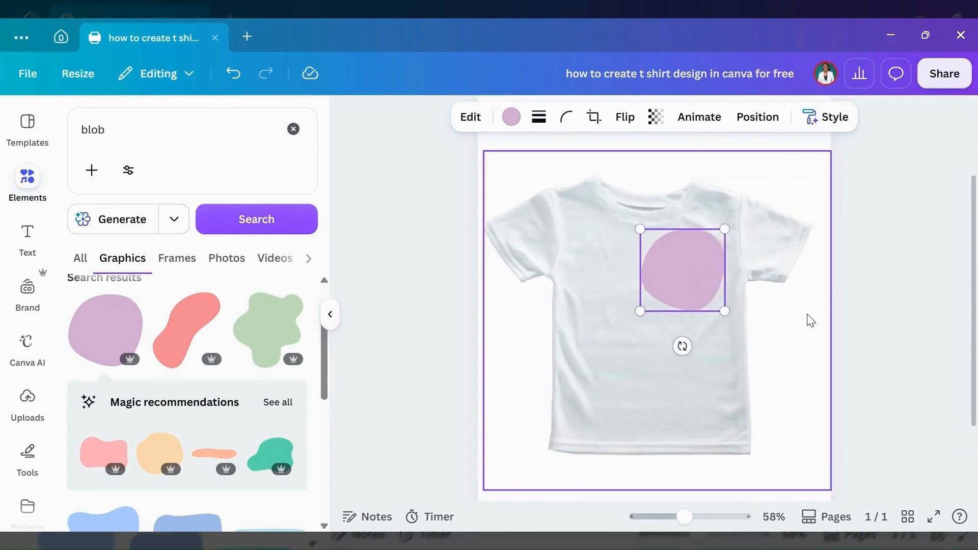
pyautogui.moveTo(640, 310); pyautogui.dragTo(659, 294)
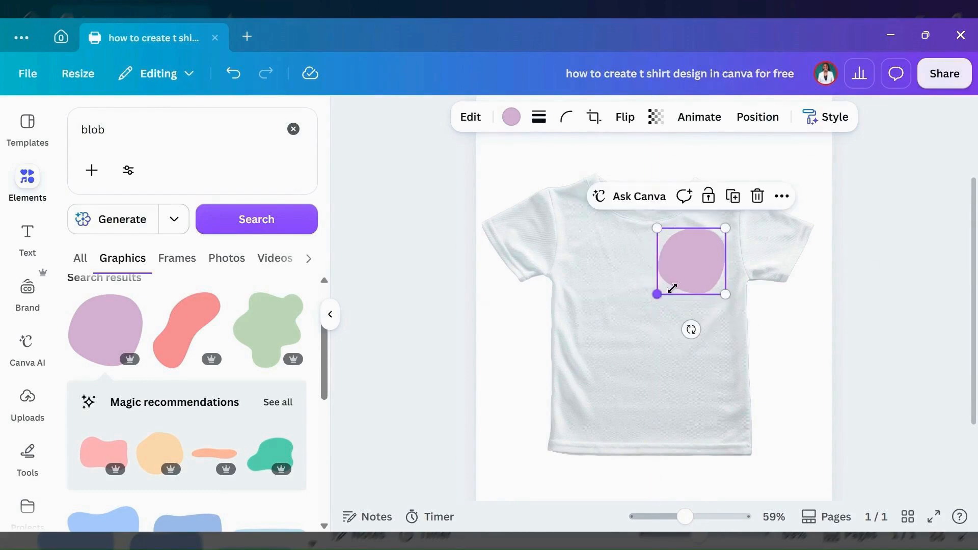
pyautogui.moveTo(708, 262); pyautogui.dragTo(702, 290)
pyautogui.moveTo(648, 319); pyautogui.dragTo(687, 295)
# Add the pink outlined circle from a "blob circle" graphics search and shrink it to about 33 mm wide over the purple blob's upper right.
pyautogui.click(202, 135)
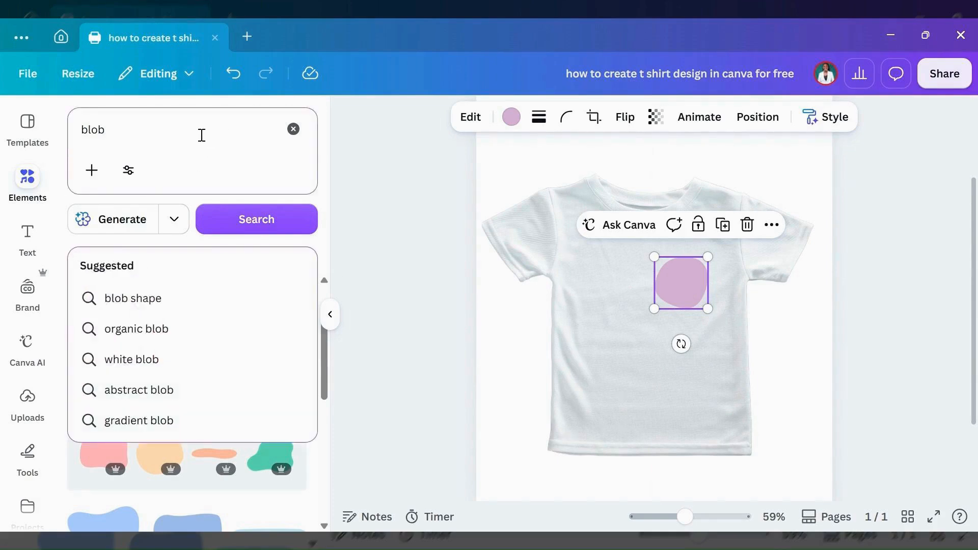
pyautogui.write('circle')
pyautogui.press('Return')
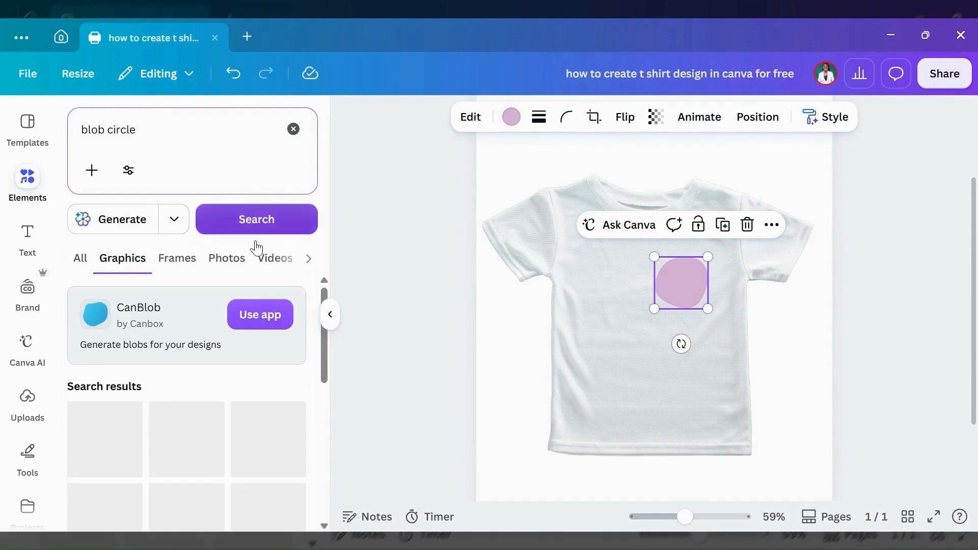
pyautogui.moveTo(323, 356); pyautogui.dragTo(332, 461)
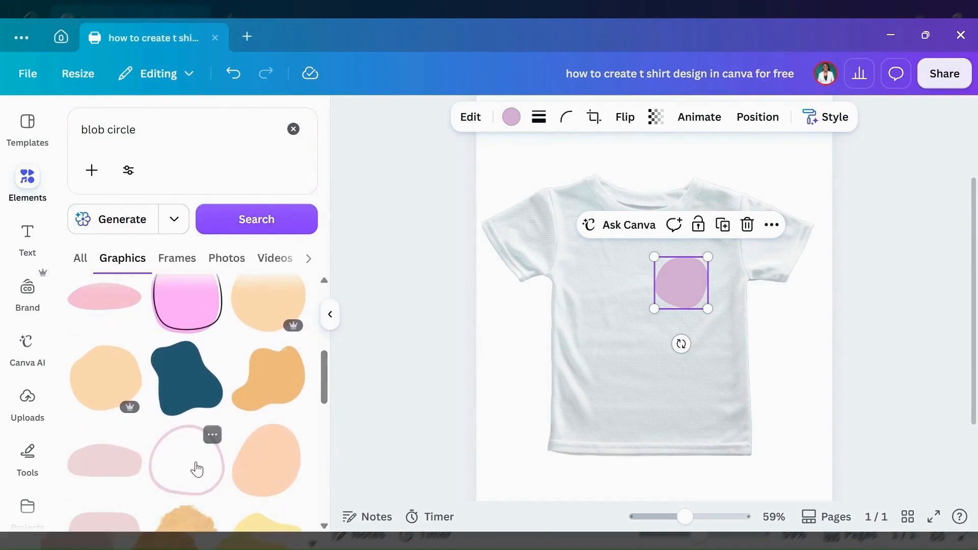
pyautogui.click(197, 468)
pyautogui.moveTo(583, 360); pyautogui.dragTo(685, 306)
pyautogui.moveTo(718, 261); pyautogui.dragTo(711, 275)
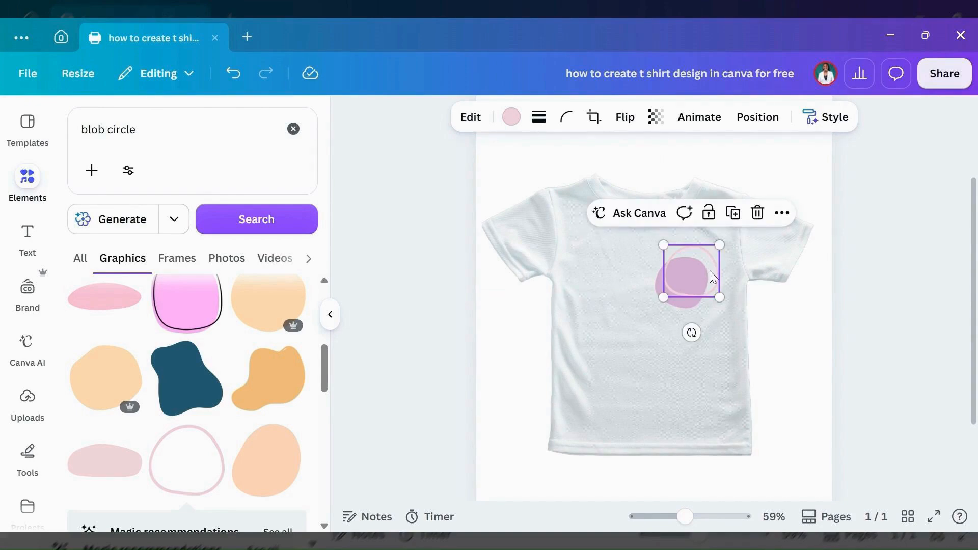
# Send the pink outlined circle one layer backward so it sits behind the purple blob but above the T-shirt.
pyautogui.click(756, 118)
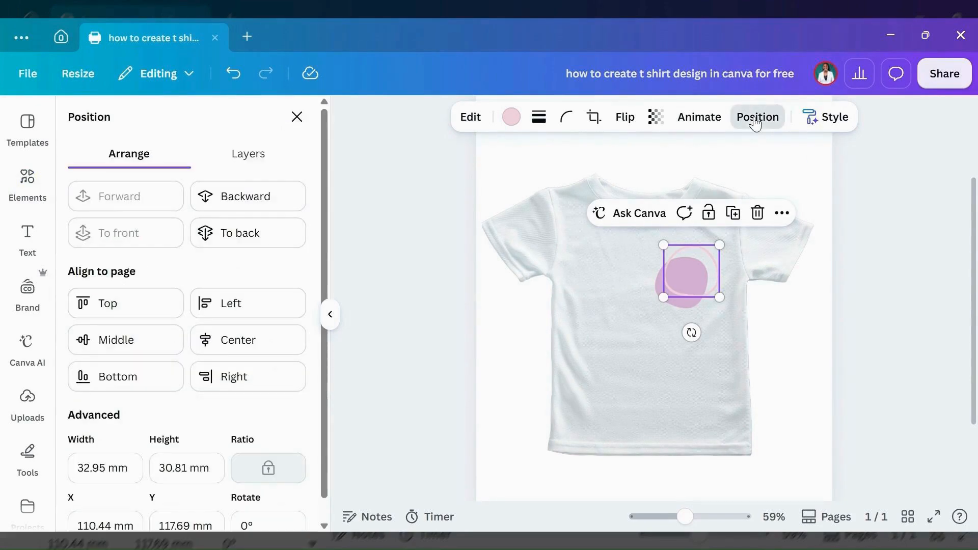
pyautogui.click(238, 236)
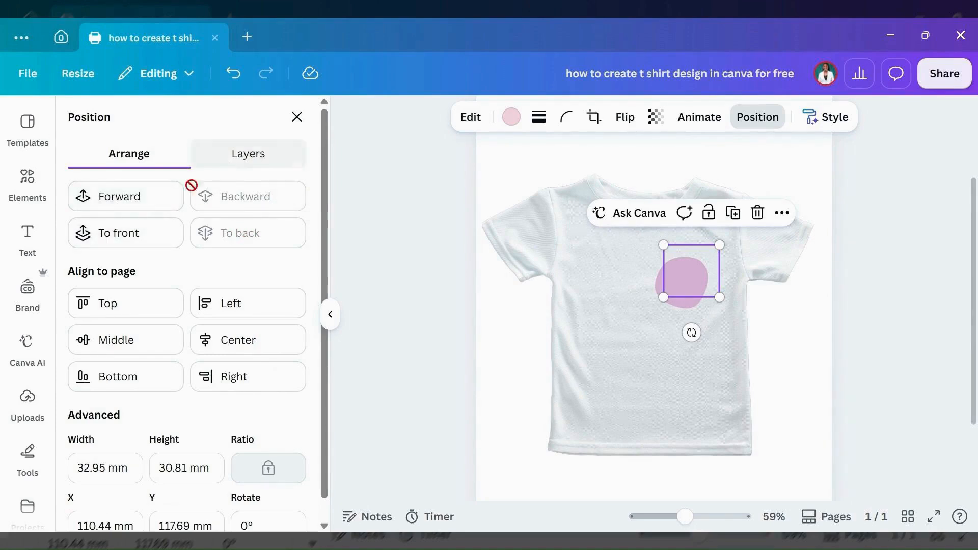
pyautogui.hotkey('ctrl', 'z')
pyautogui.click(236, 197)
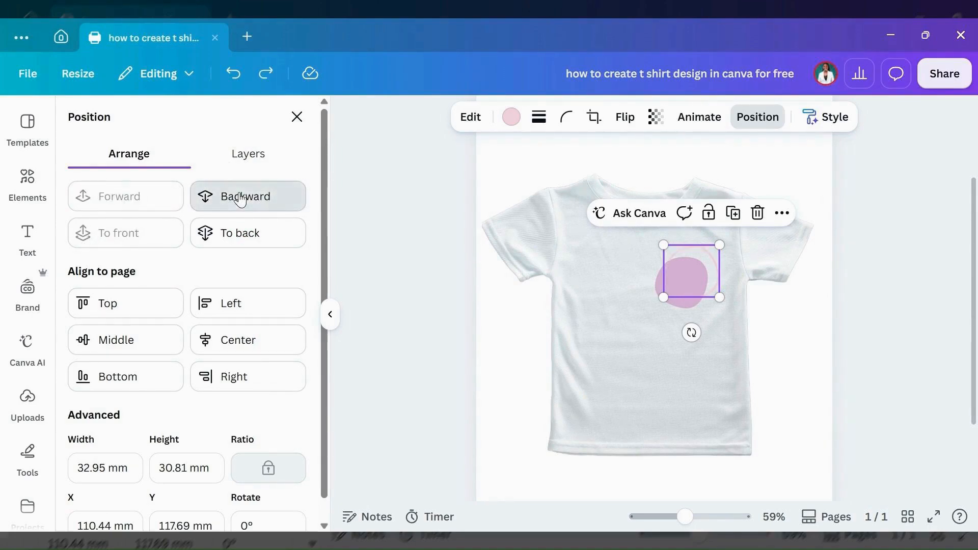
pyautogui.click(695, 293)
pyautogui.click(727, 337)
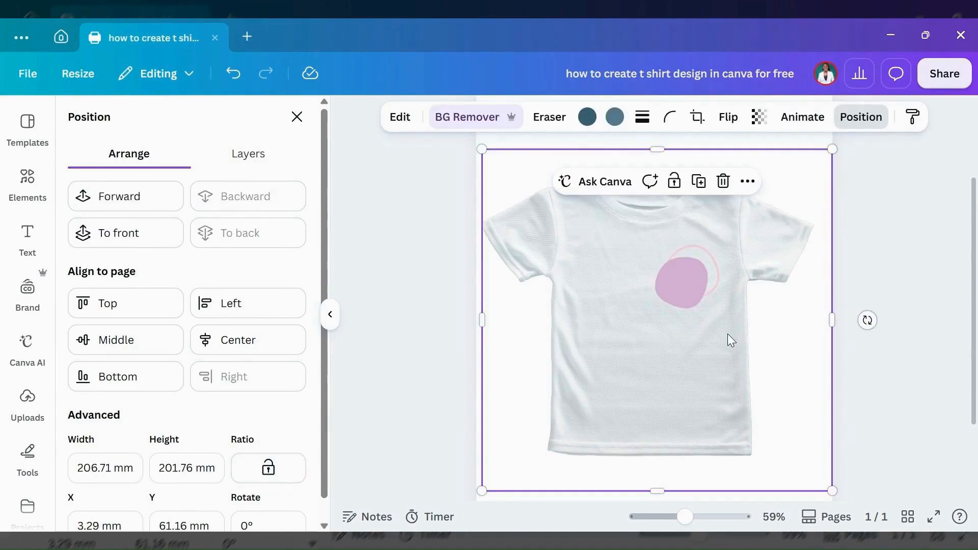
# Search the element graphics for "blob love" and add the solid orange heart to the page.
pyautogui.click(26, 178)
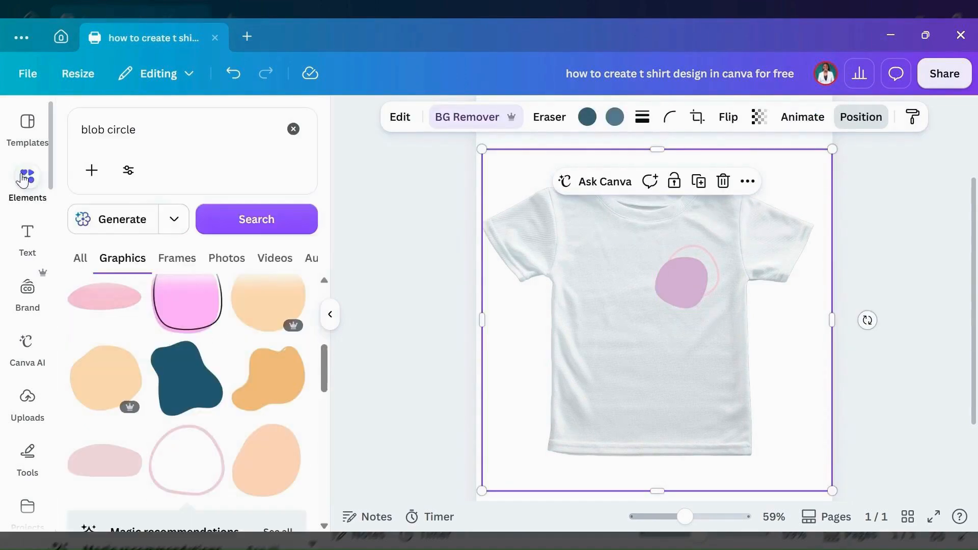
pyautogui.doubleClick(126, 131)
pyautogui.write('lov')
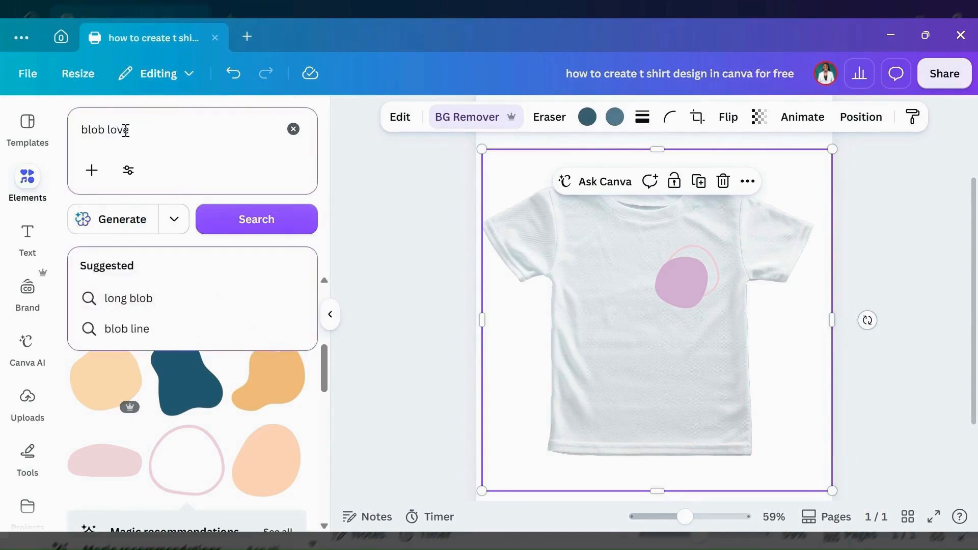
pyautogui.press('Return')
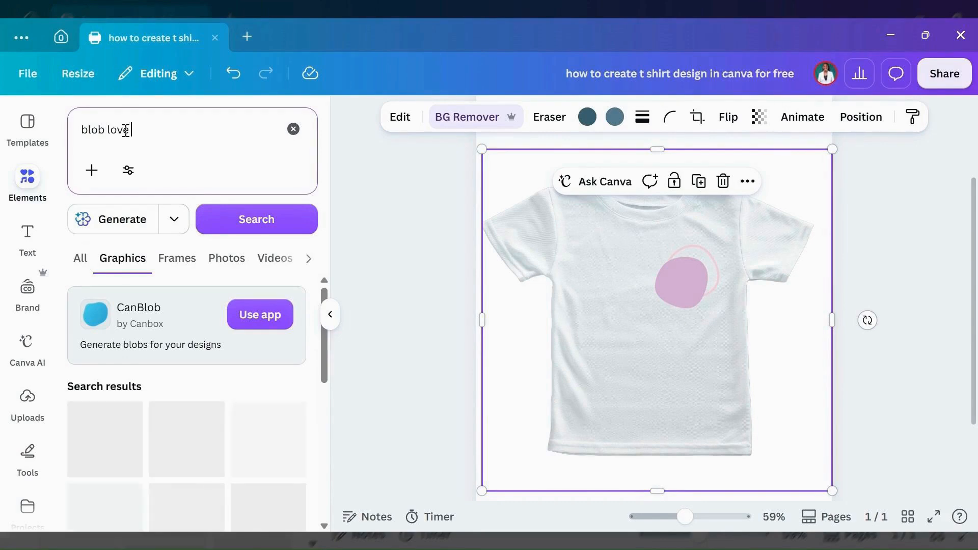
pyautogui.moveTo(325, 364); pyautogui.dragTo(328, 408)
pyautogui.click(111, 329)
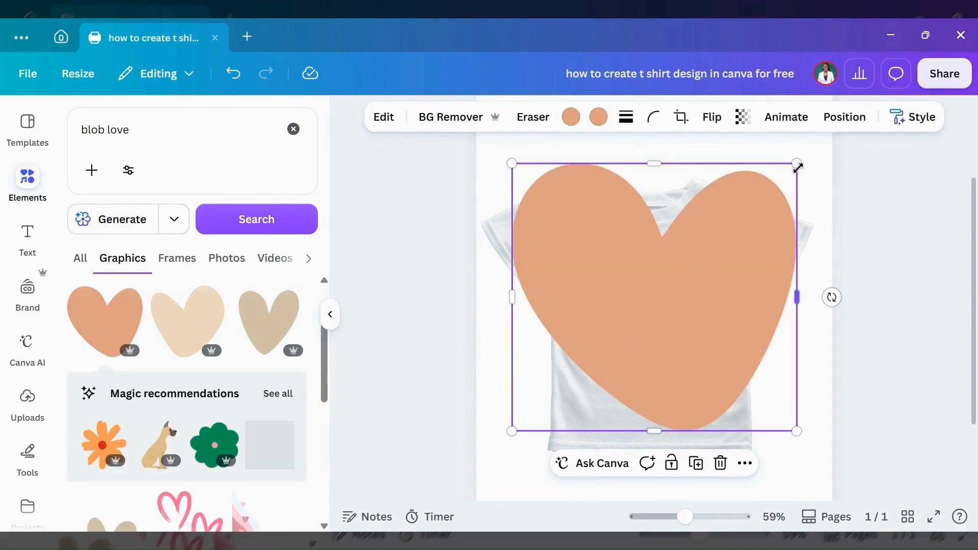
# Shrink the orange heart to about the blob's size, tilt it slightly clockwise and place it just below left of the purple blob.
pyautogui.moveTo(795, 163); pyautogui.dragTo(686, 303)
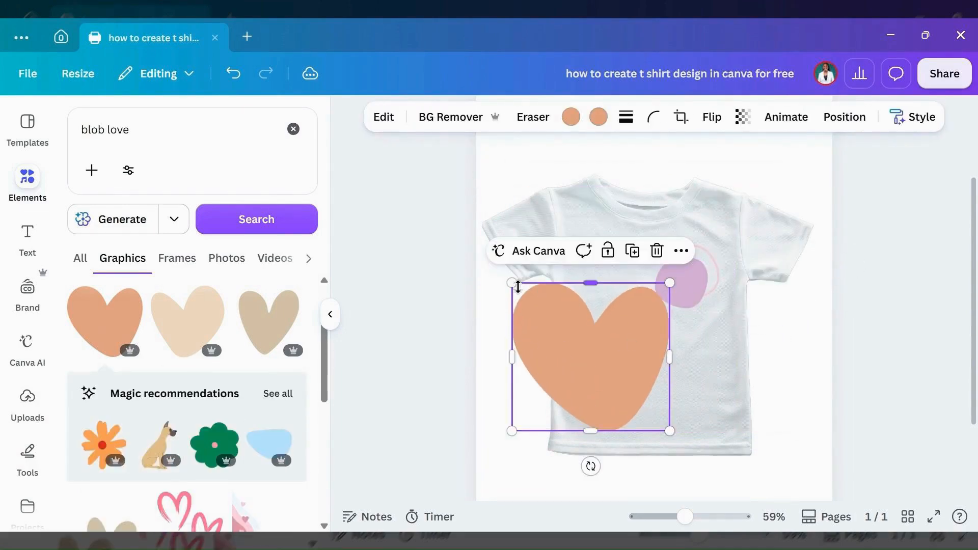
pyautogui.moveTo(517, 428); pyautogui.dragTo(614, 377)
pyautogui.moveTo(647, 316); pyautogui.dragTo(668, 342)
pyautogui.moveTo(619, 376); pyautogui.dragTo(647, 342)
pyautogui.moveTo(647, 396)
pyautogui.mouseDown()
pyautogui.moveTo(637, 402)
pyautogui.moveTo(637, 393)
pyautogui.mouseUp()
pyautogui.moveTo(657, 344)
pyautogui.mouseDown()
pyautogui.moveTo(652, 329)
pyautogui.moveTo(663, 342)
pyautogui.mouseUp()
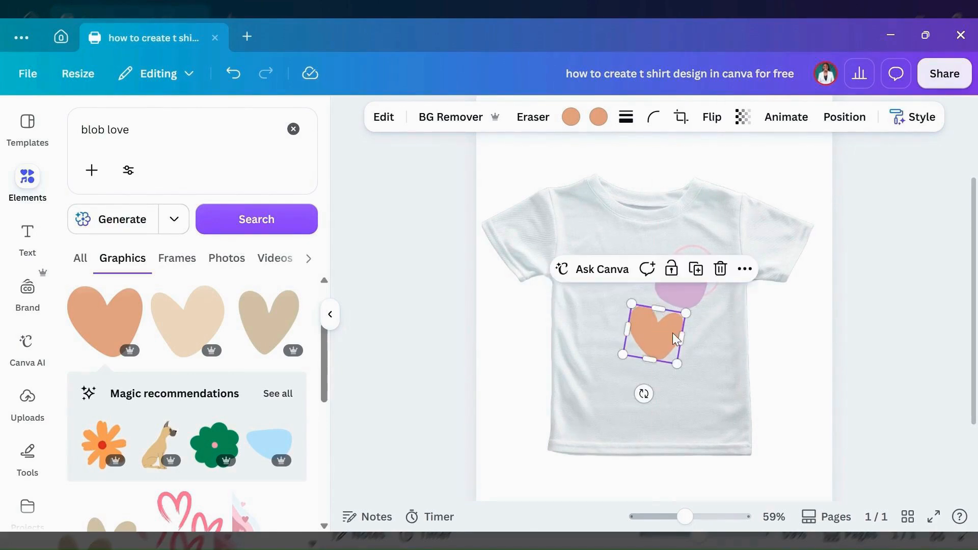
# Recolour the purple blob with the light tan of the Swoop of Sea palette from a "beige" colour search.
pyautogui.click(700, 296)
pyautogui.click(510, 119)
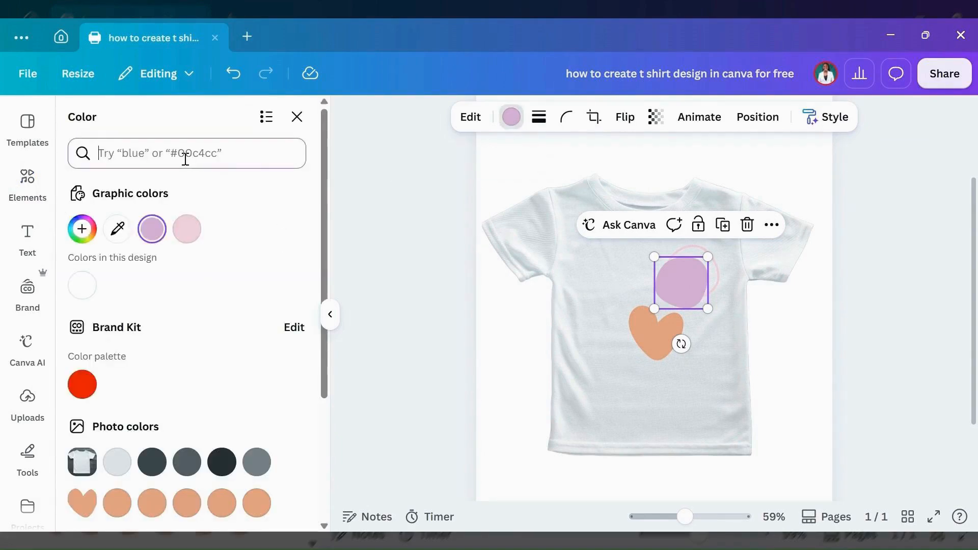
pyautogui.click(185, 159)
pyautogui.write('beige')
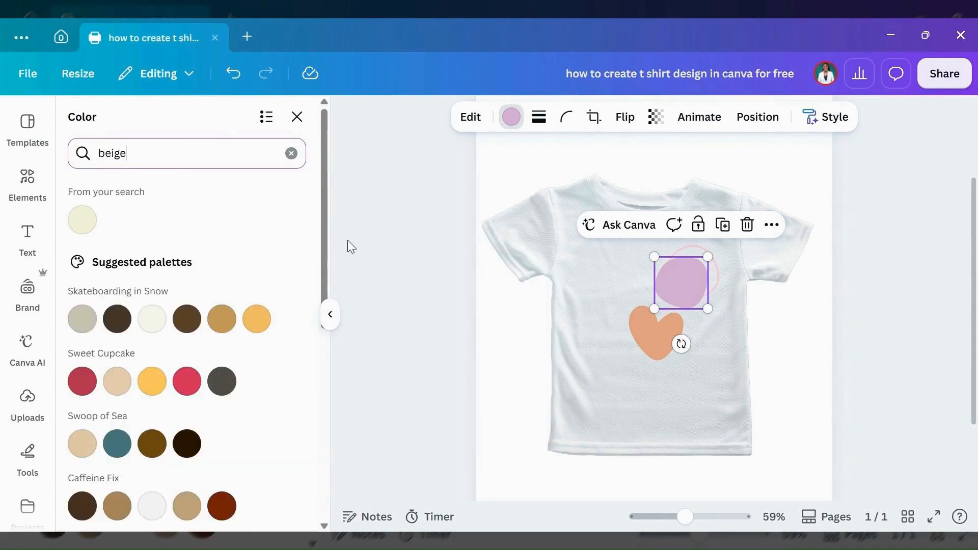
pyautogui.scroll(-2, 327, 278)
pyautogui.click(121, 323)
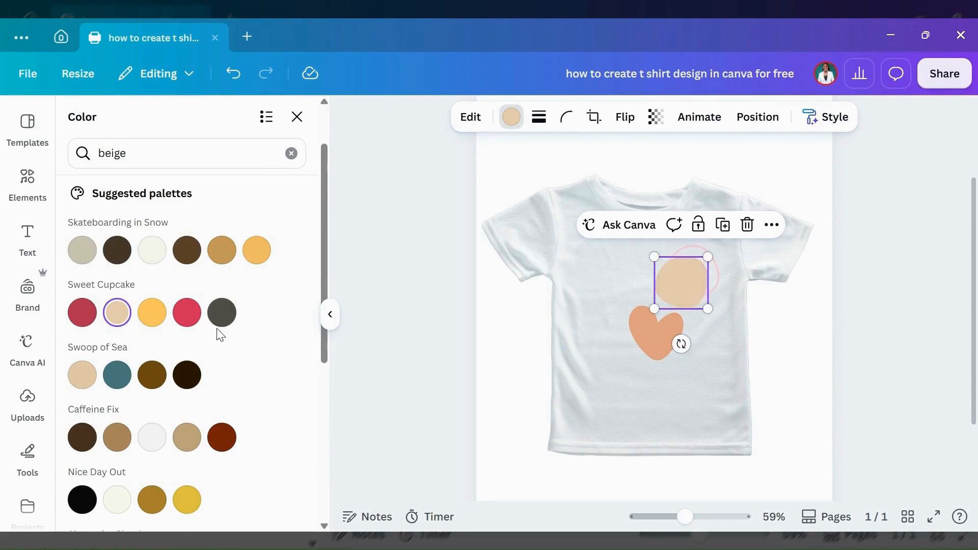
pyautogui.click(81, 377)
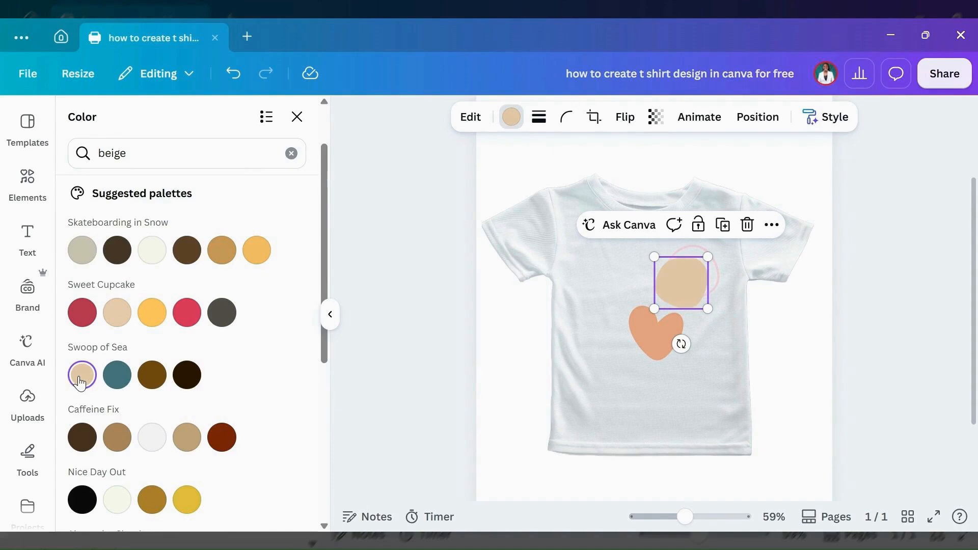
# Recolour the pink circle outline behind the blob with the tan of the Above the Clouds palette.
pyautogui.click(715, 279)
pyautogui.click(189, 441)
pyautogui.click(117, 444)
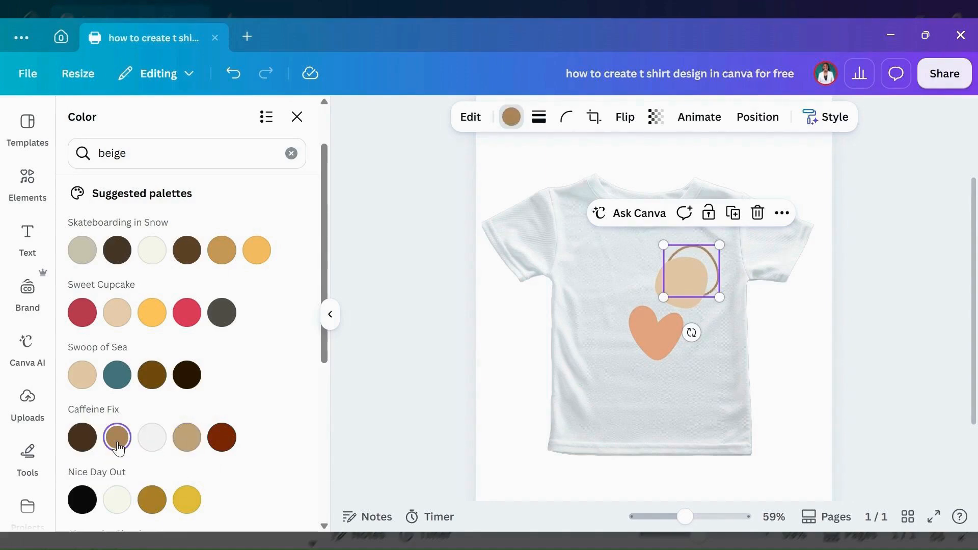
pyautogui.click(117, 312)
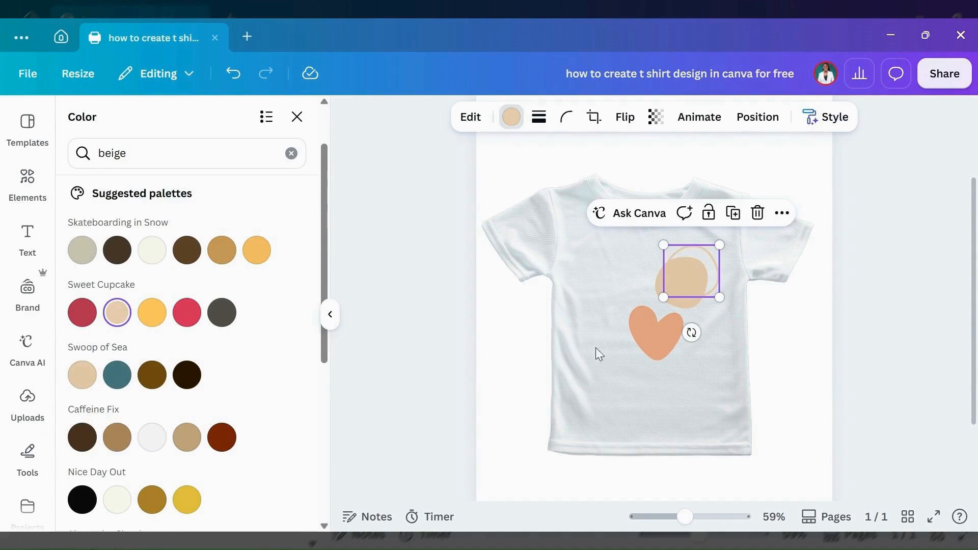
pyautogui.scroll(-3, 329, 314)
pyautogui.click(222, 373)
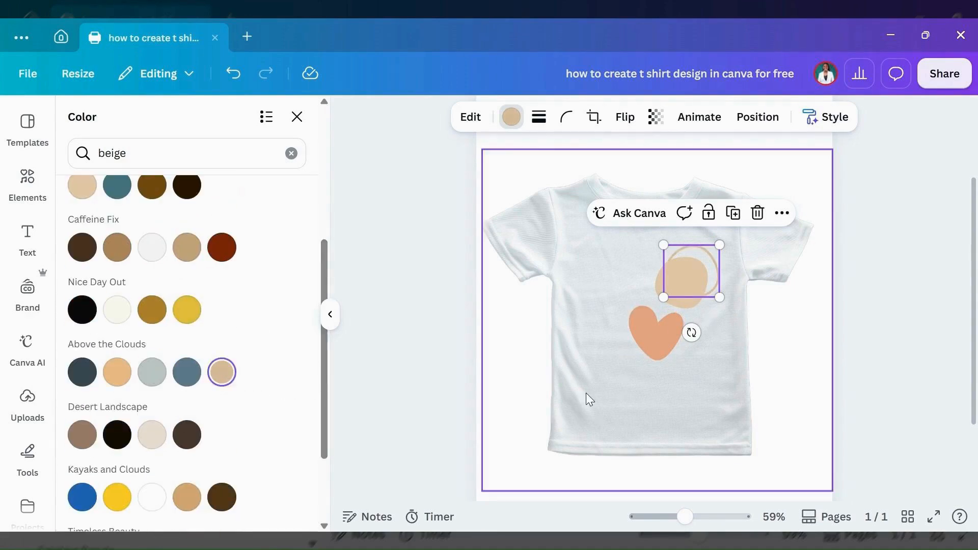
# Recolour the orange heart with the tan of the Kayaks and Clouds palette and nudge it slightly up and left.
pyautogui.click(654, 331)
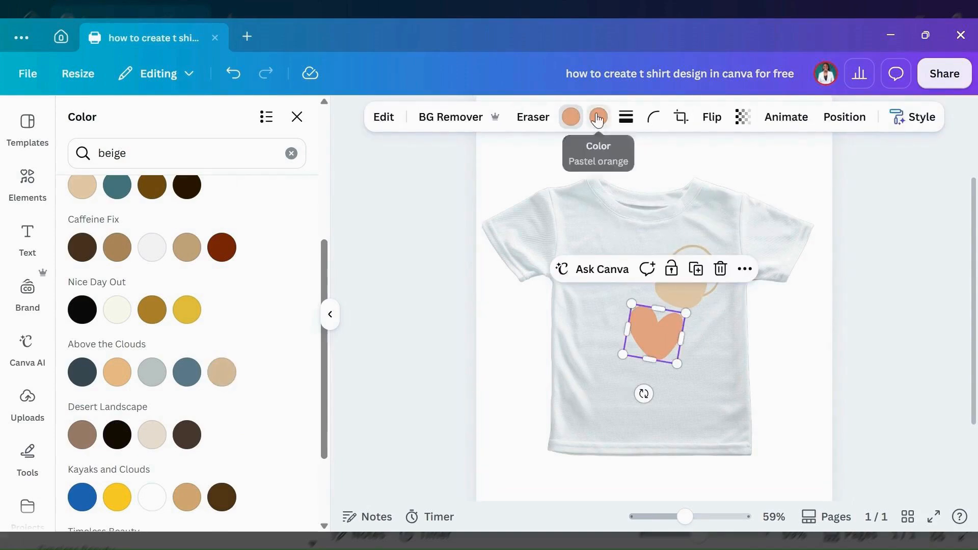
pyautogui.click(223, 374)
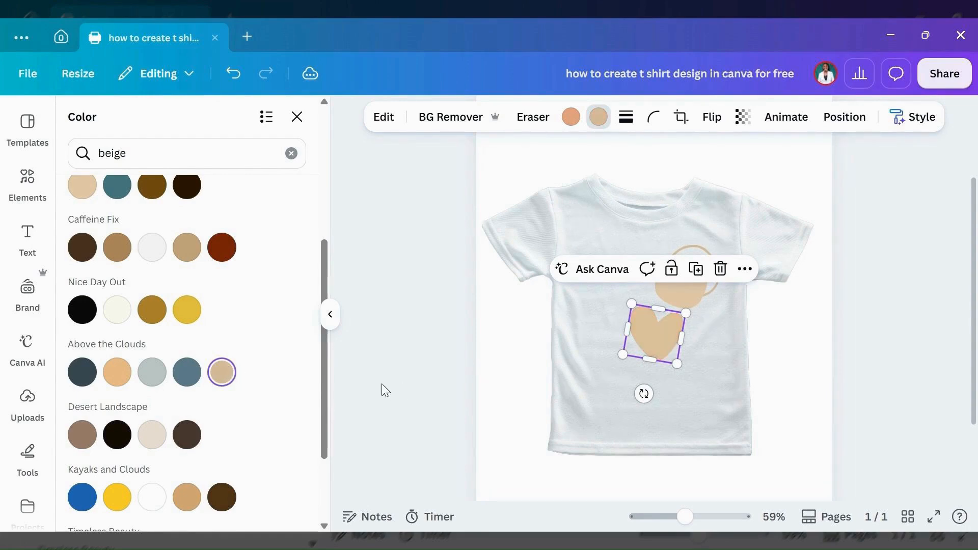
pyautogui.moveTo(662, 340); pyautogui.dragTo(658, 335)
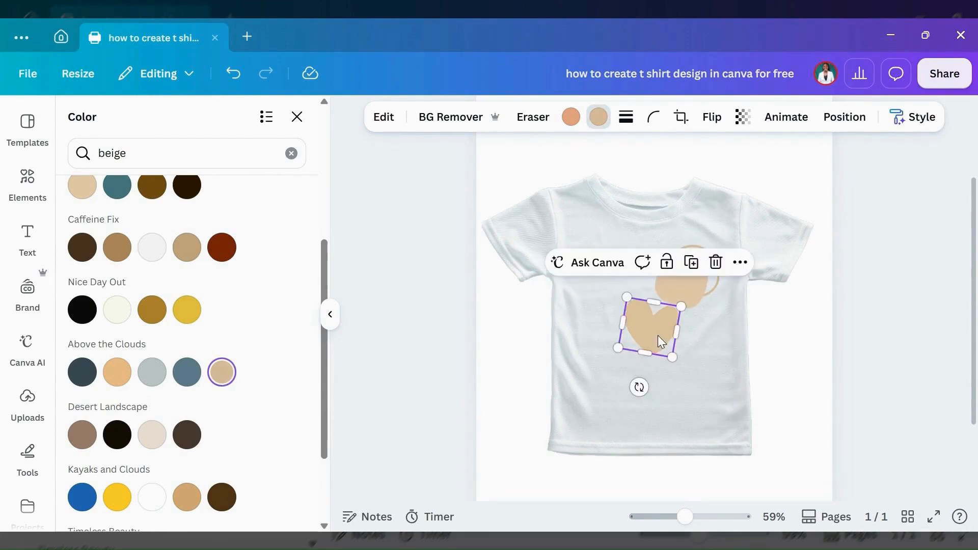
pyautogui.moveTo(322, 358); pyautogui.dragTo(323, 450)
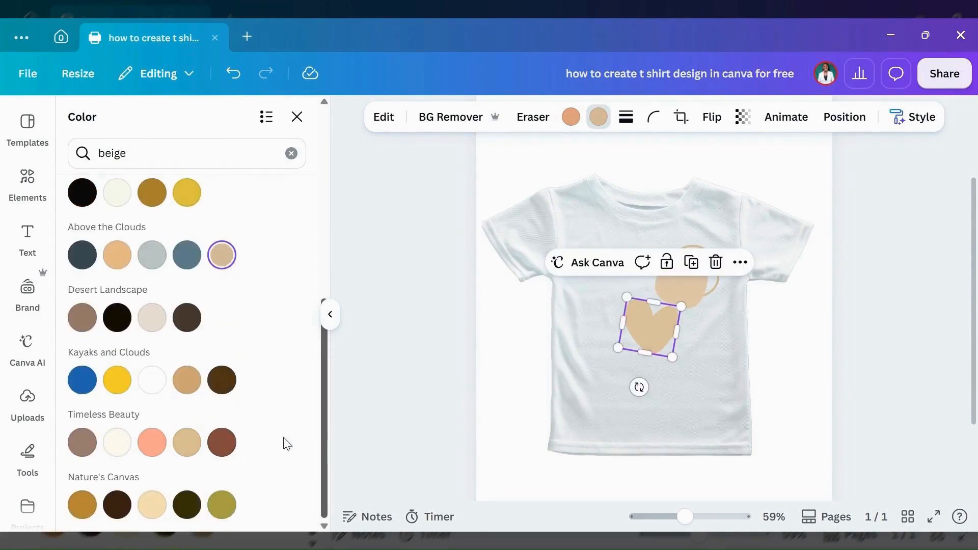
pyautogui.click(83, 318)
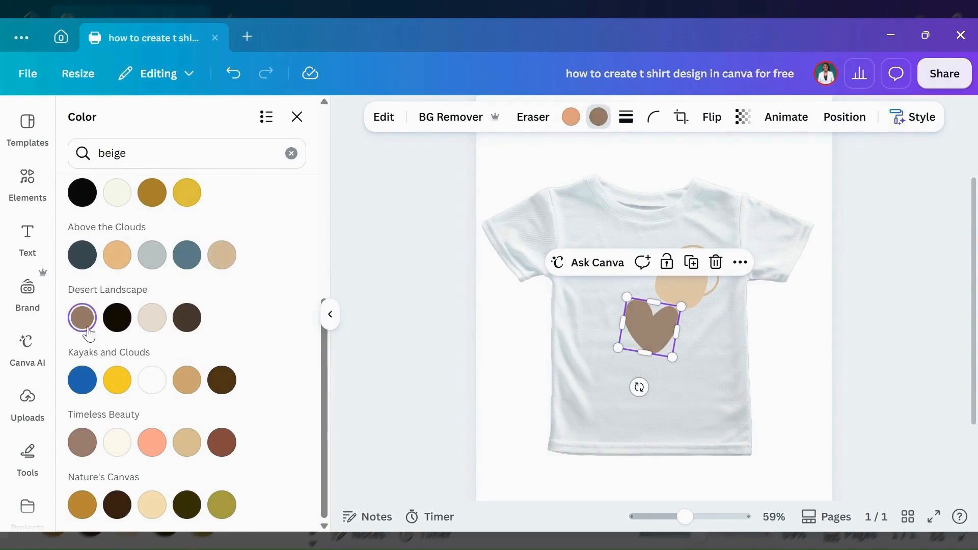
pyautogui.click(187, 380)
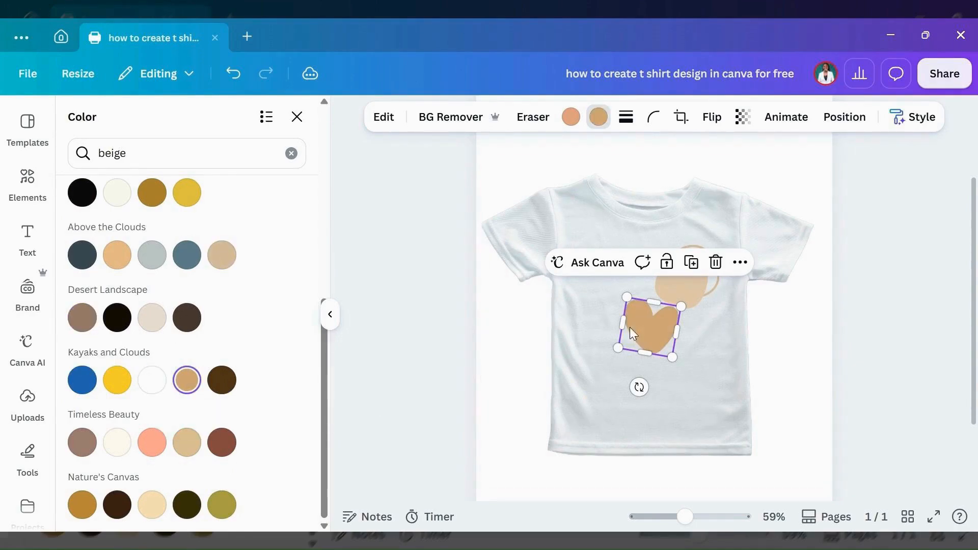
pyautogui.moveTo(617, 349); pyautogui.dragTo(659, 339)
pyautogui.click(729, 346)
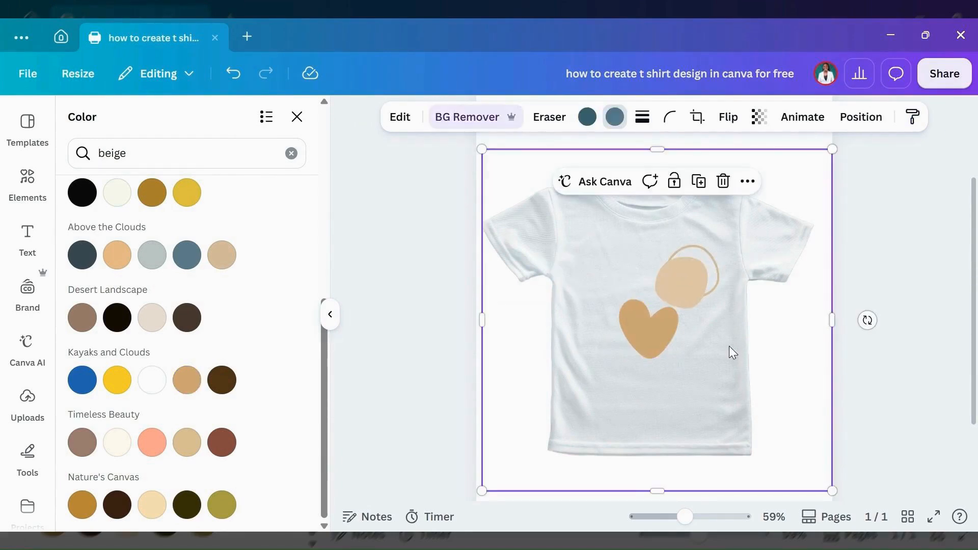
# Search the element graphics for "botanical leaf".
pyautogui.click(30, 181)
pyautogui.moveTo(136, 129); pyautogui.dragTo(74, 138)
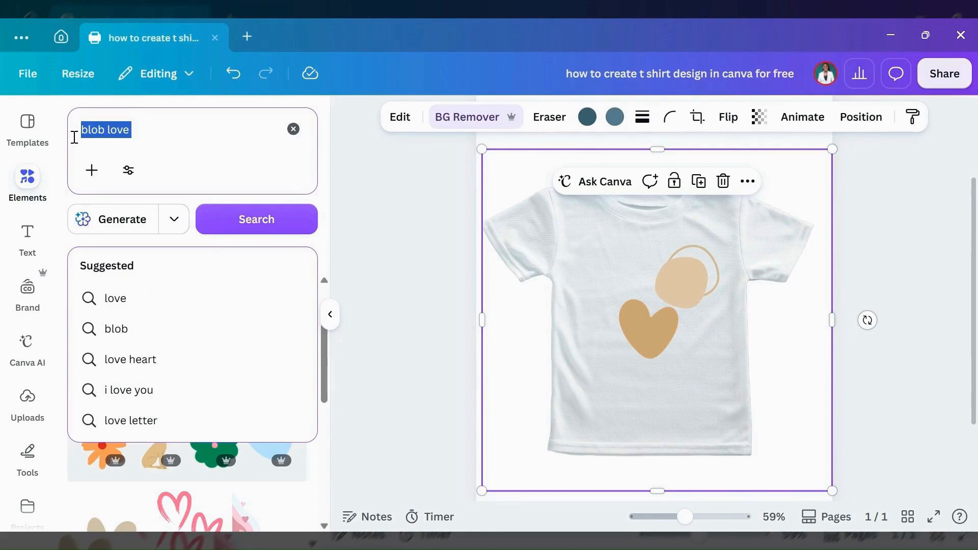
pyautogui.write('botanic')
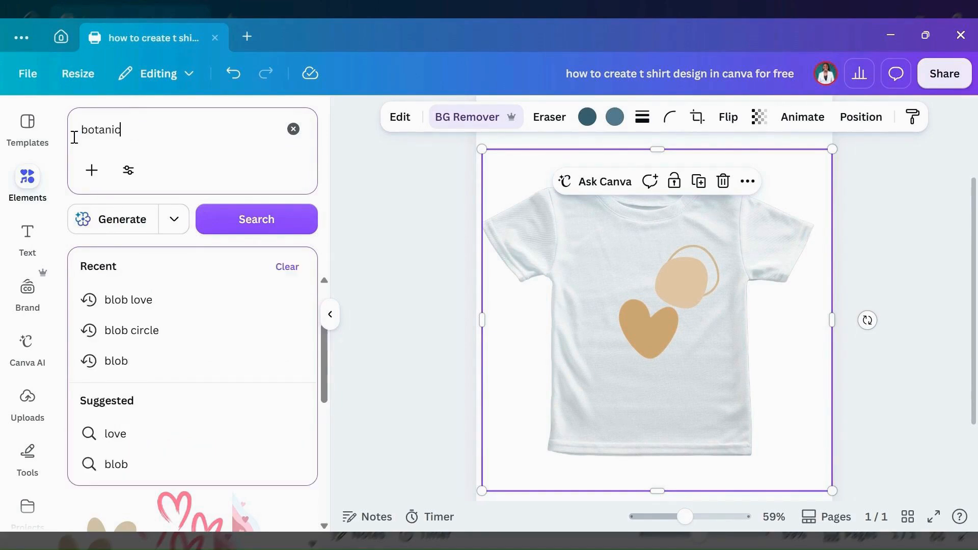
pyautogui.write('al l')
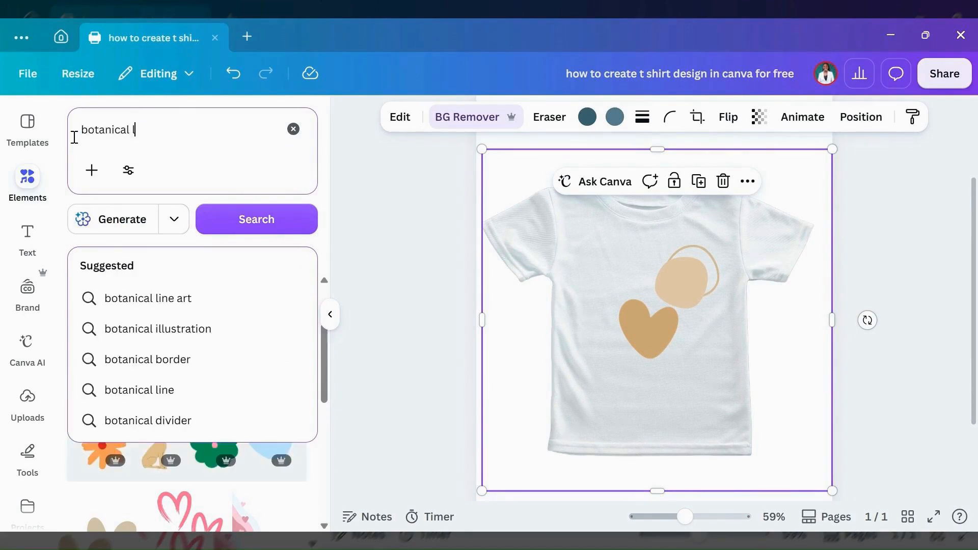
pyautogui.write('eaf')
pyautogui.press('Return')
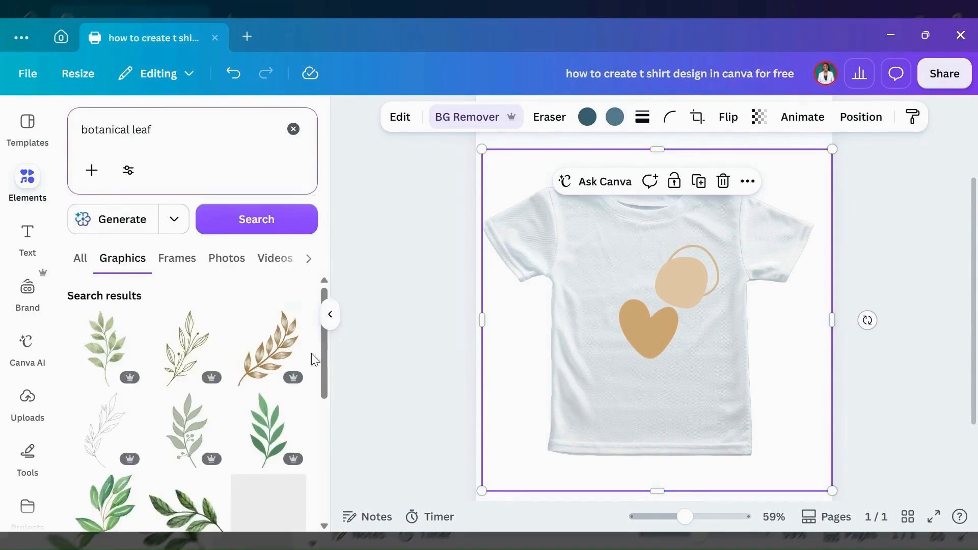
# Add the thin line-drawn flower branch from the botanical leaf graphics to the page.
pyautogui.scroll(-5, 324, 353)
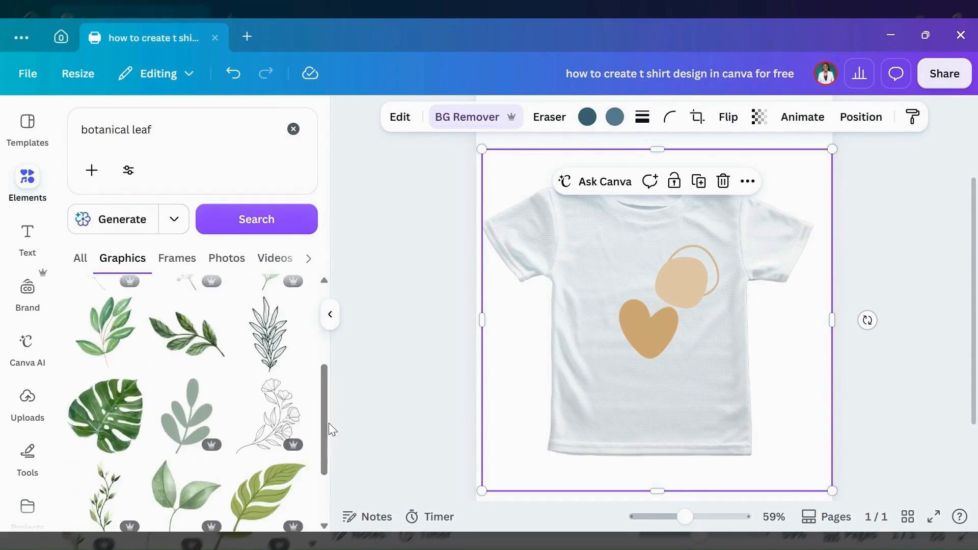
pyautogui.scroll(-8, 324, 398)
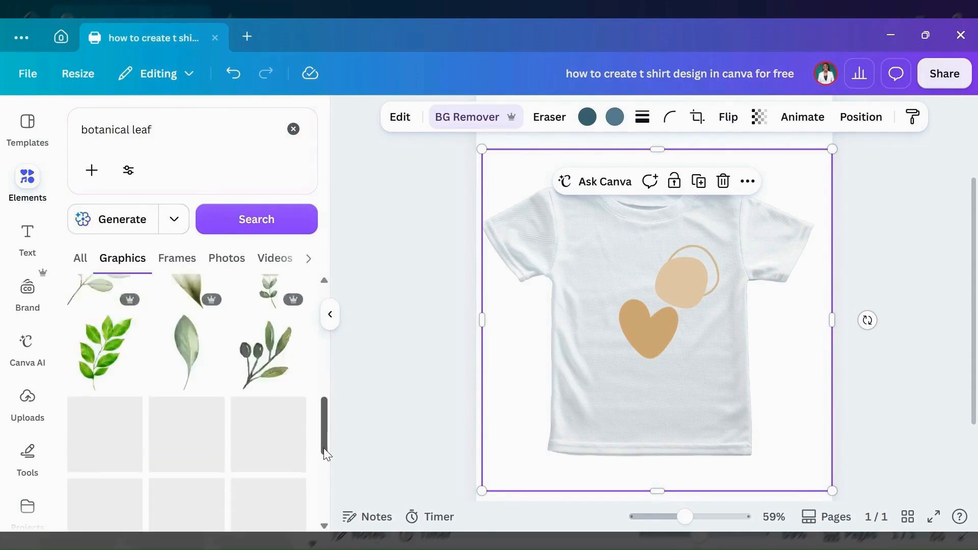
pyautogui.scroll(-3, 323, 450)
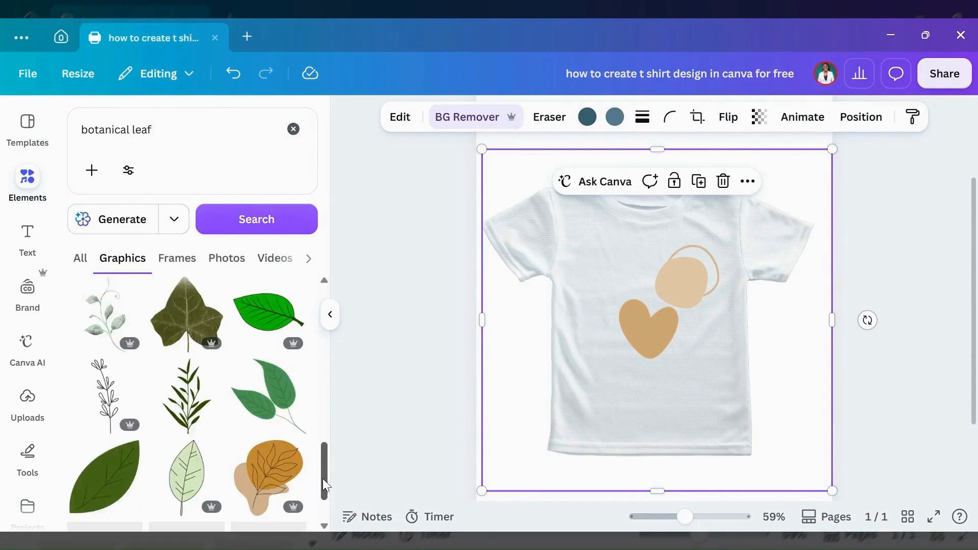
pyautogui.scroll(-4, 323, 463)
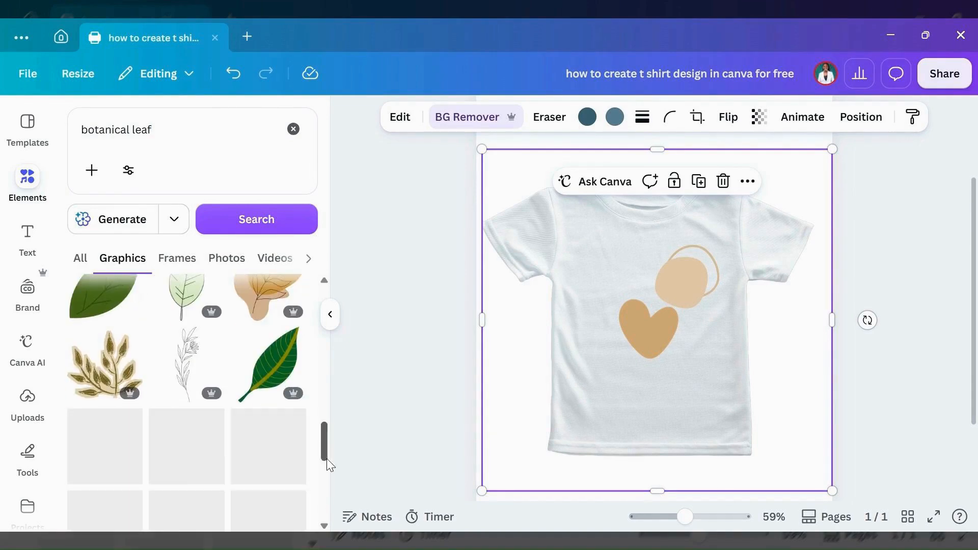
pyautogui.scroll(-5, 325, 439)
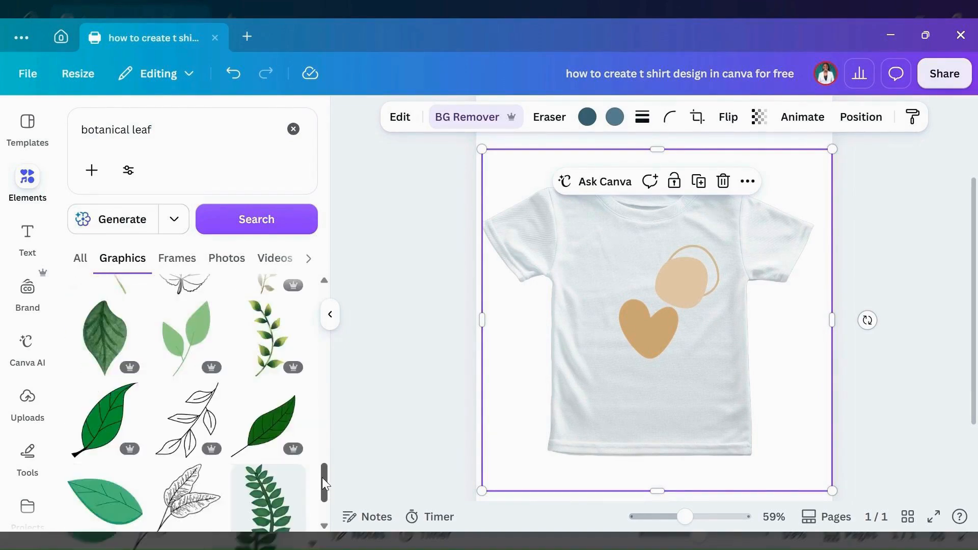
pyautogui.moveTo(322, 437); pyautogui.dragTo(324, 449)
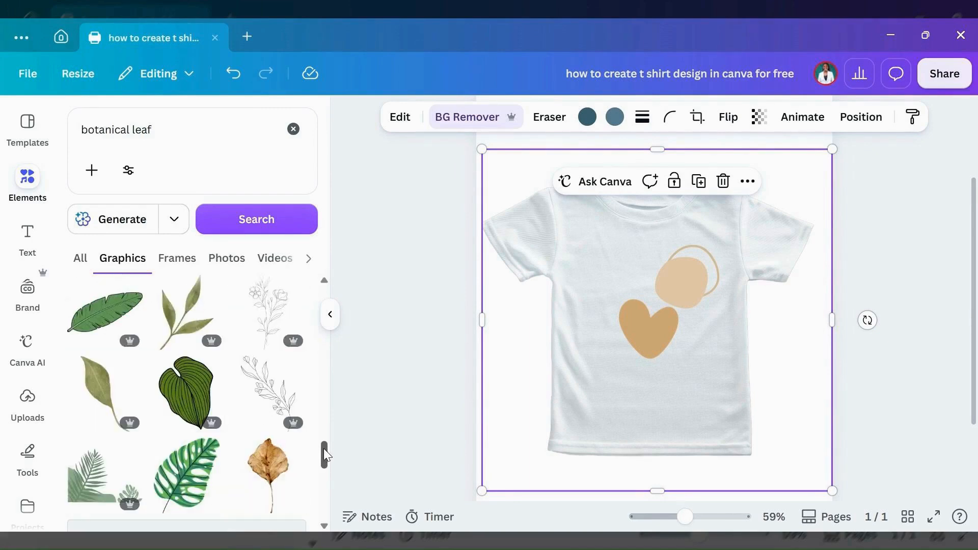
pyautogui.click(262, 316)
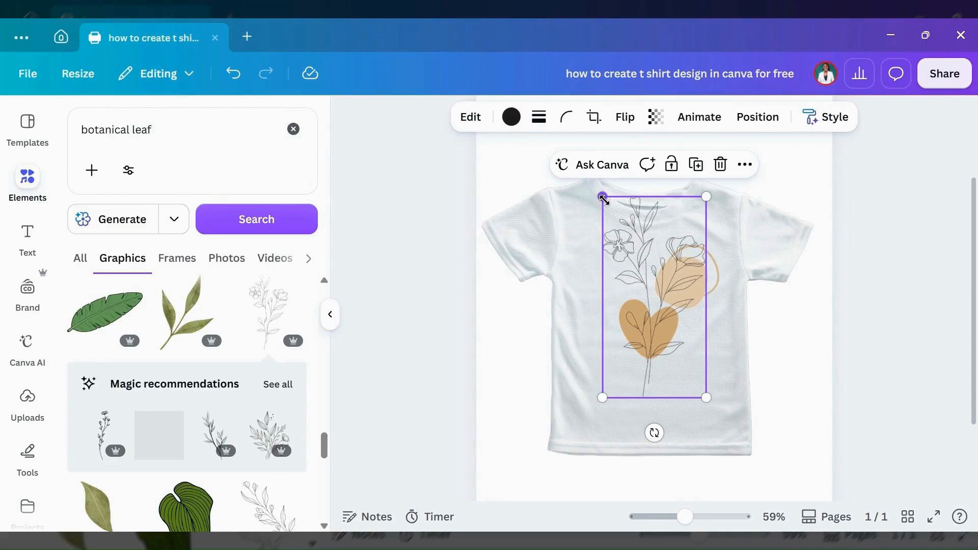
# Shrink the flower branch, tilt it counterclockwise and place it with its stem over the heart and its flowers overlapping the blob.
pyautogui.moveTo(603, 197); pyautogui.dragTo(631, 252)
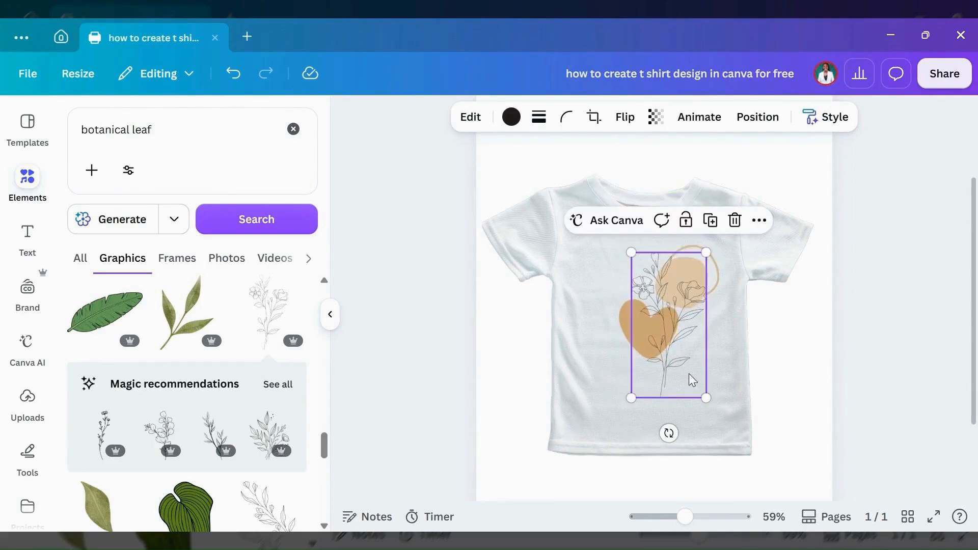
pyautogui.moveTo(691, 367); pyautogui.dragTo(689, 339)
pyautogui.moveTo(665, 404); pyautogui.dragTo(691, 400)
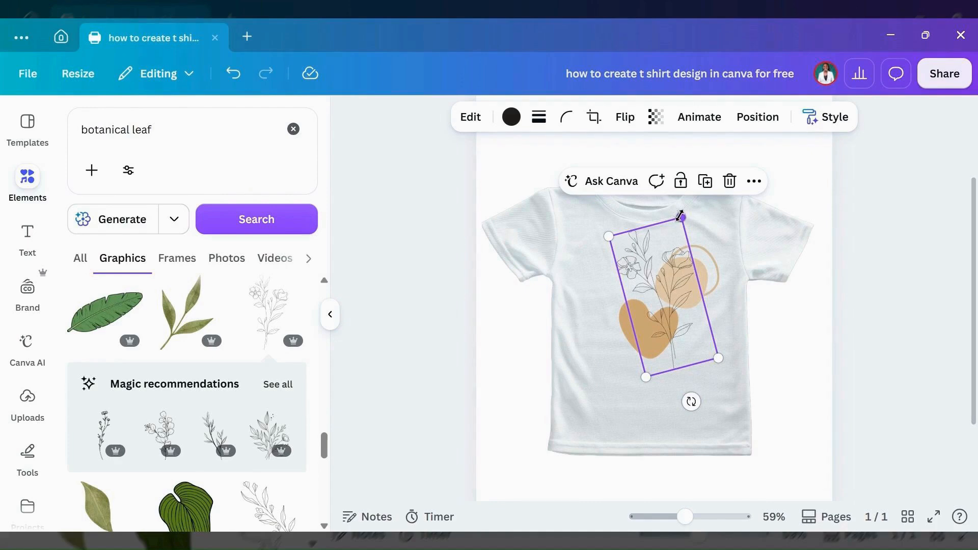
pyautogui.moveTo(681, 217); pyautogui.dragTo(675, 246)
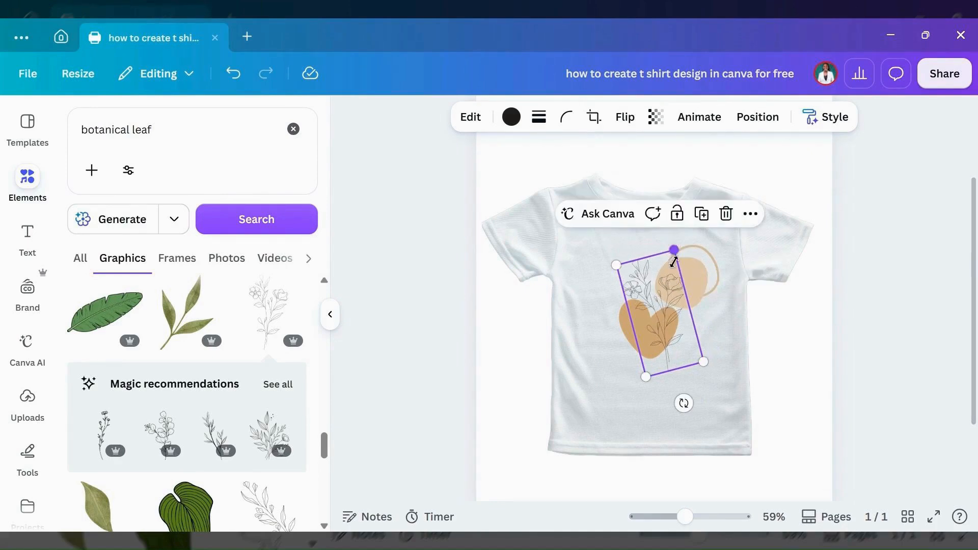
pyautogui.moveTo(680, 331)
pyautogui.mouseDown()
pyautogui.moveTo(673, 312)
pyautogui.moveTo(678, 320)
pyautogui.mouseUp()
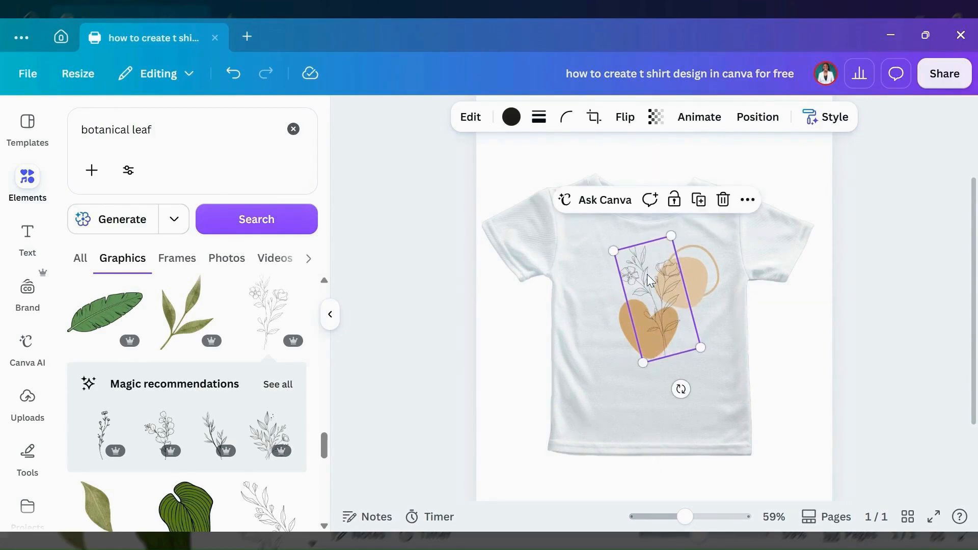
# Recolour the flower branch with the medium brown of the Swoop of Sea palette and tilt it slightly further counterclockwise.
pyautogui.click(500, 123)
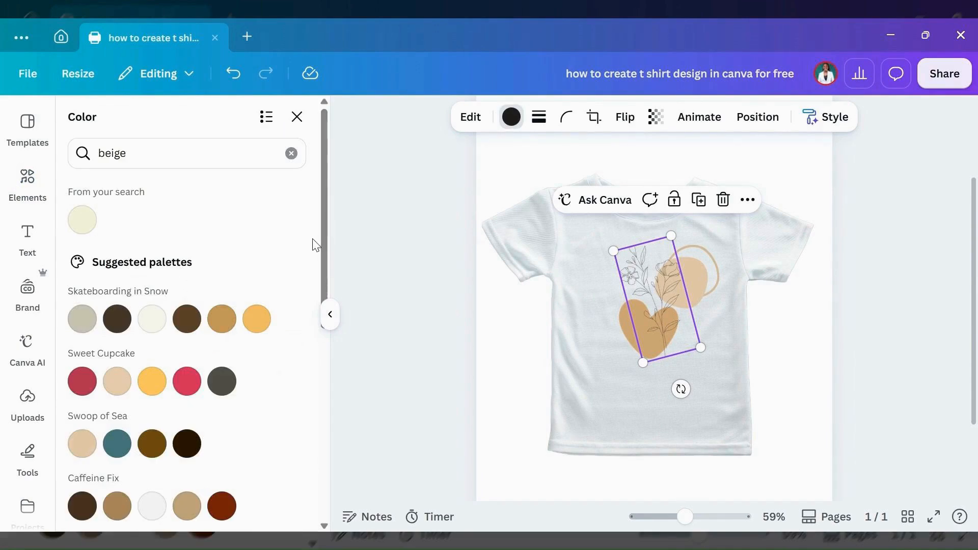
pyautogui.moveTo(323, 243); pyautogui.dragTo(312, 465)
pyautogui.click(187, 380)
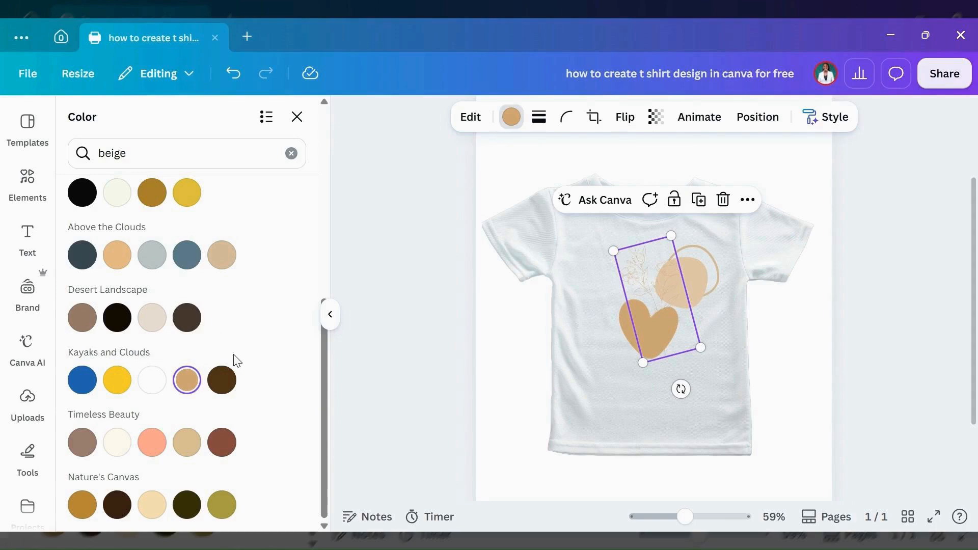
pyautogui.moveTo(320, 361); pyautogui.dragTo(308, 262)
pyautogui.click(153, 325)
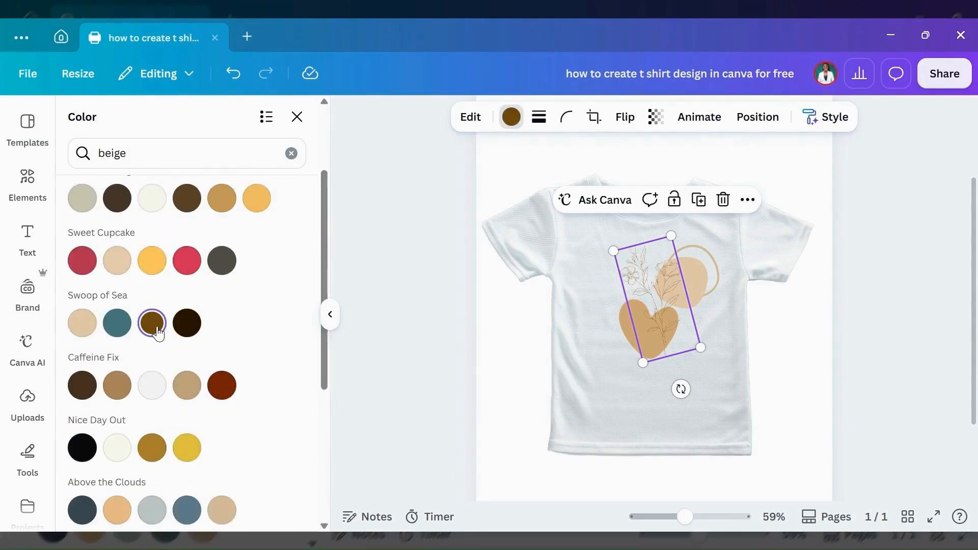
pyautogui.moveTo(680, 389); pyautogui.dragTo(686, 393)
pyautogui.click(594, 375)
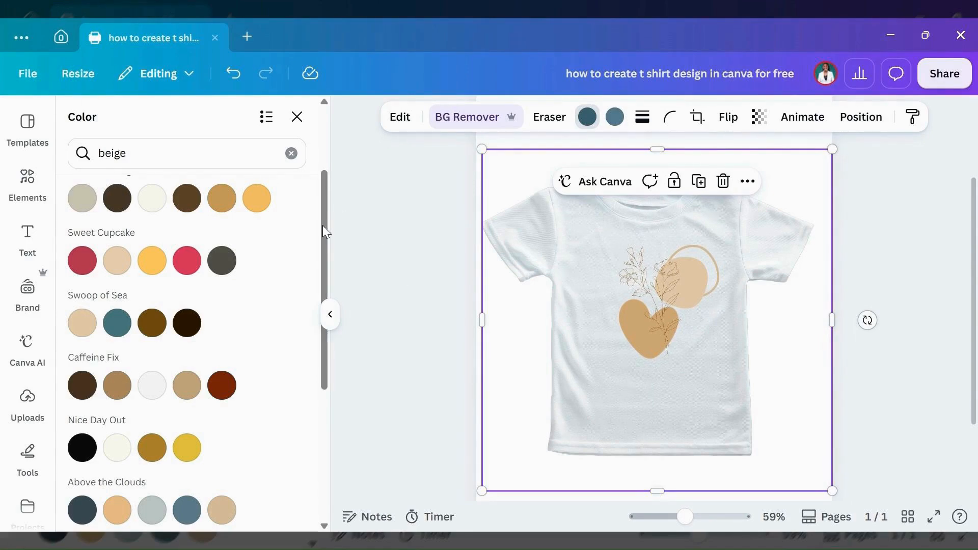
# Search the element graphics for "dots".
pyautogui.click(29, 193)
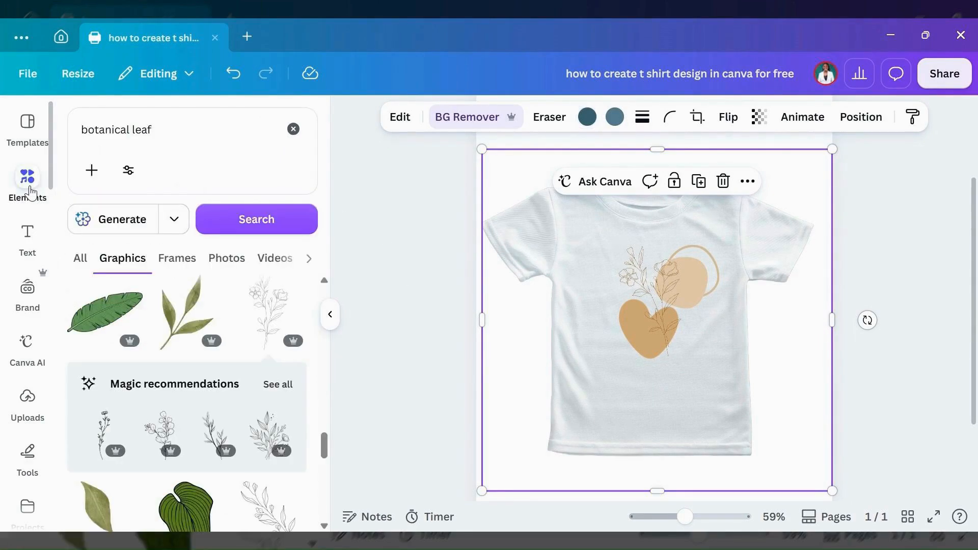
pyautogui.click(194, 130)
pyautogui.hotkey('ctrl', 'a')
pyautogui.press('BackSpace')
pyautogui.write('dots')
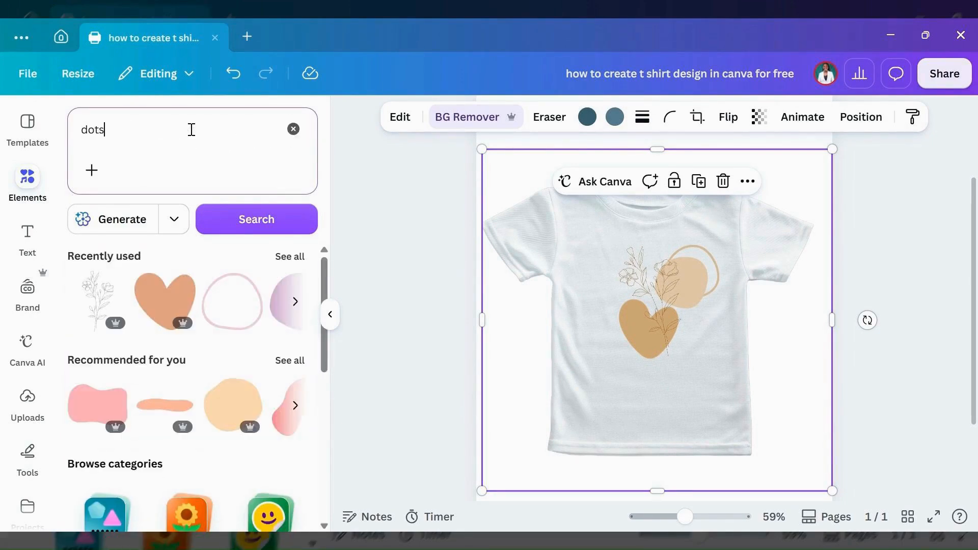
pyautogui.press('Return')
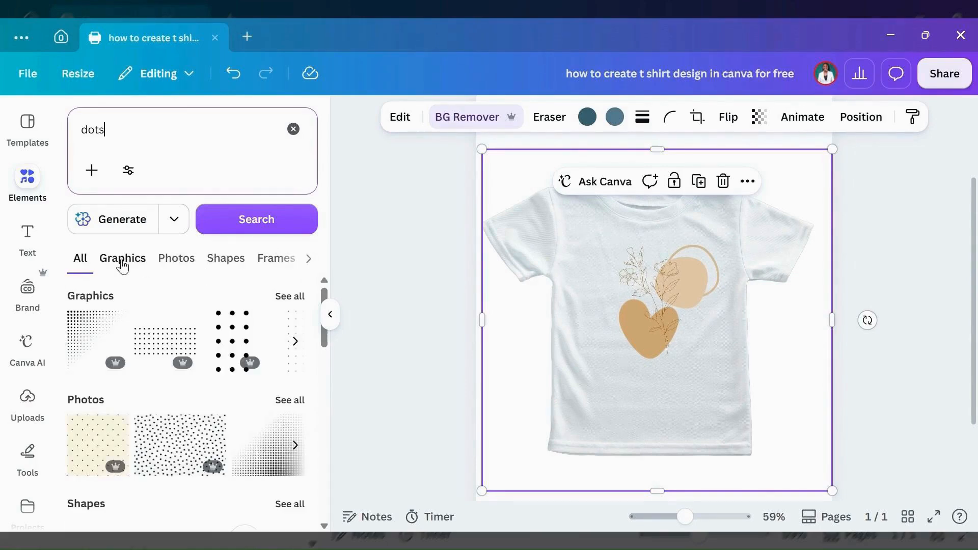
pyautogui.click(143, 262)
# Add the peach scattered dots graphic to show all its magic recommendations, and delete it from the page after browsing them.
pyautogui.moveTo(324, 359); pyautogui.dragTo(330, 425)
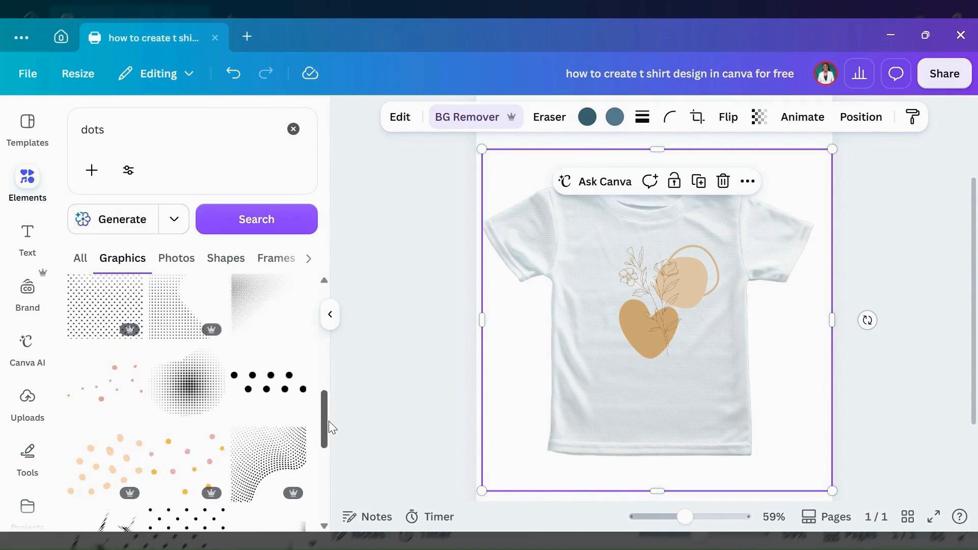
pyautogui.click(110, 471)
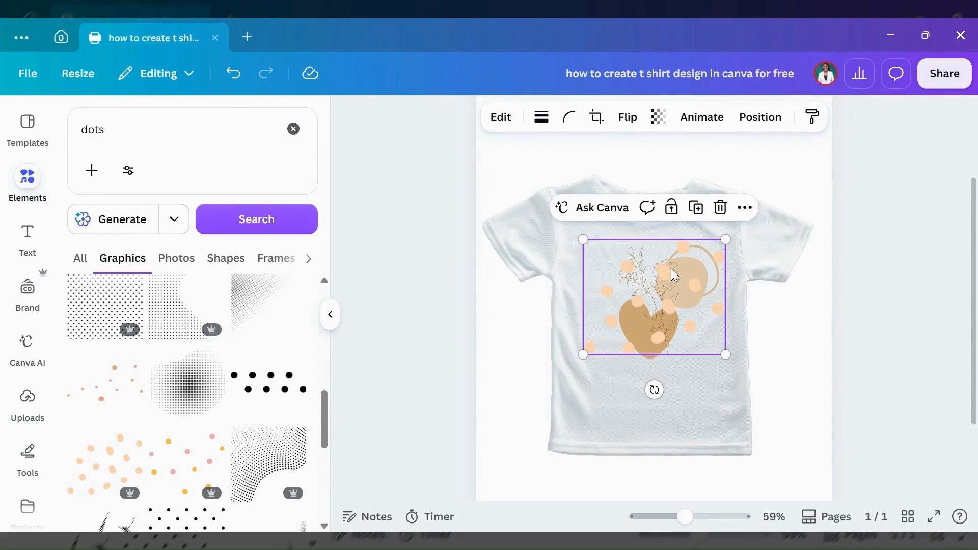
pyautogui.moveTo(325, 401)
pyautogui.mouseDown()
pyautogui.moveTo(322, 492)
pyautogui.moveTo(331, 395)
pyautogui.mouseUp()
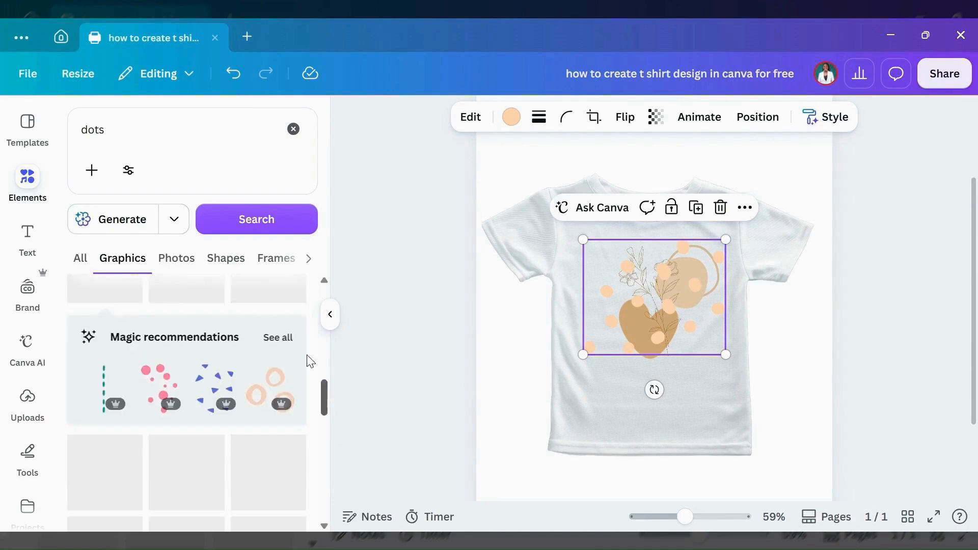
pyautogui.click(278, 337)
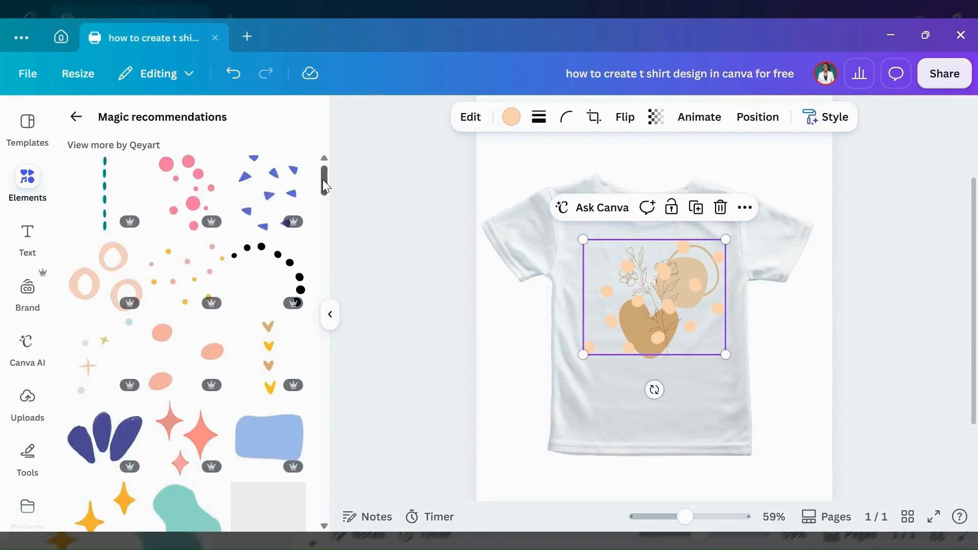
pyautogui.moveTo(326, 187); pyautogui.dragTo(335, 256)
pyautogui.click(720, 207)
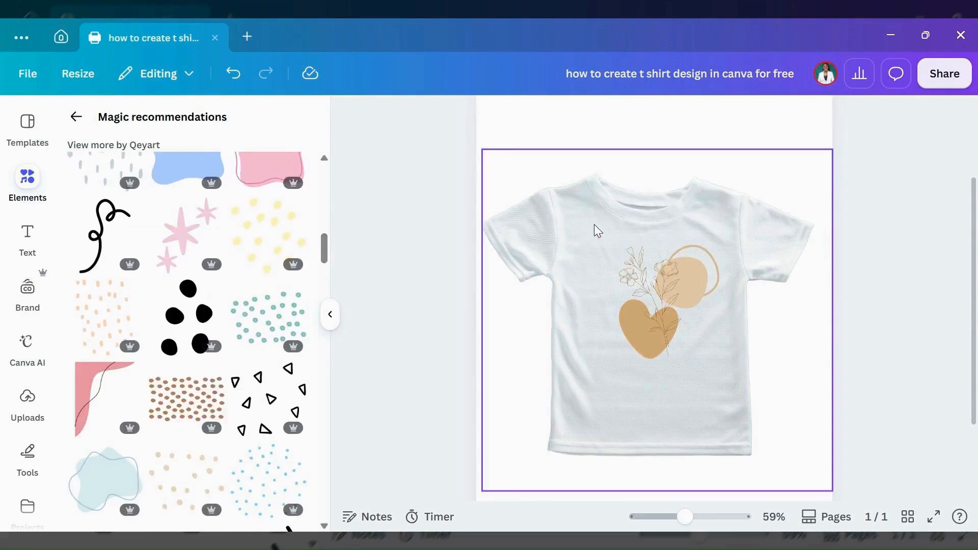
# Try the yellow dots from the magic recommendations, delete them, and add the fine peach speckle graphic instead, shrunk to about a third of its size.
pyautogui.click(271, 249)
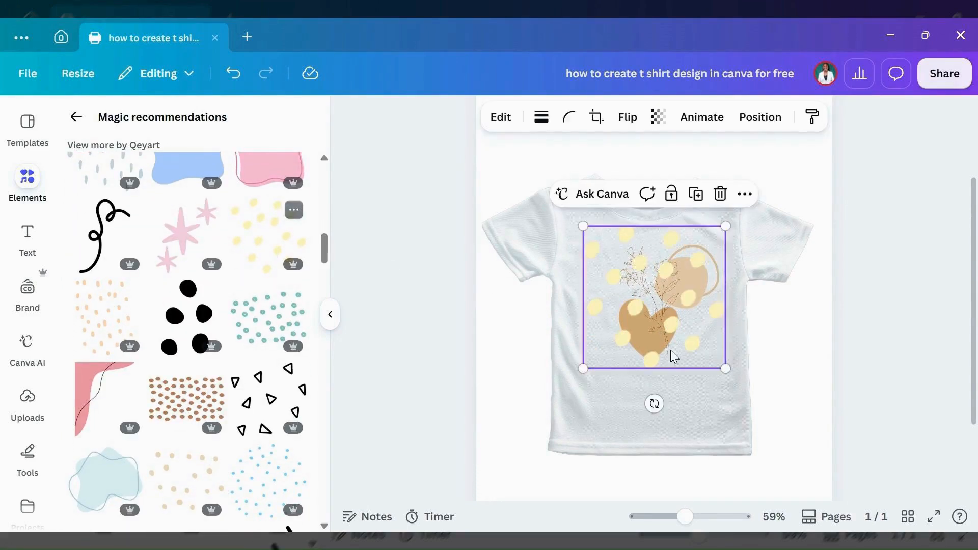
pyautogui.click(720, 194)
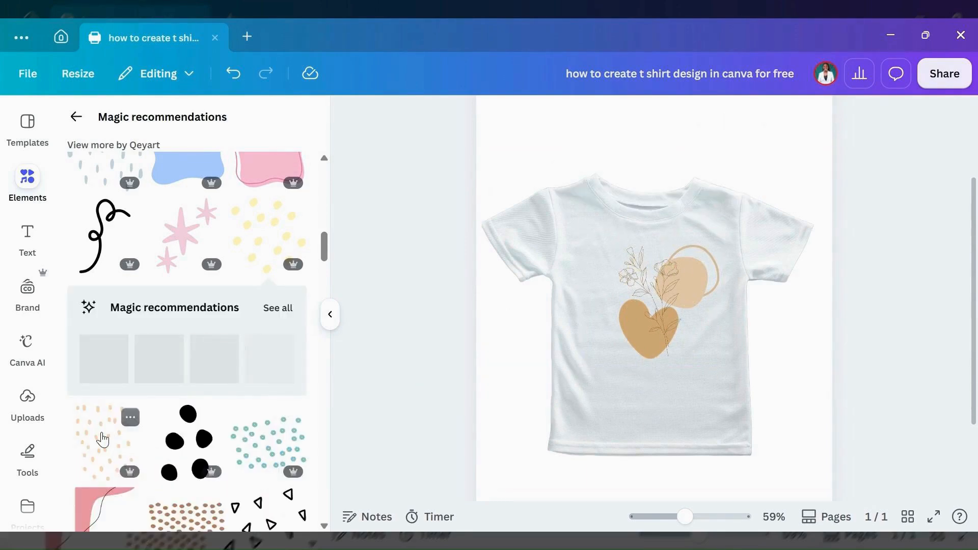
pyautogui.click(102, 439)
pyautogui.moveTo(725, 202); pyautogui.dragTo(629, 330)
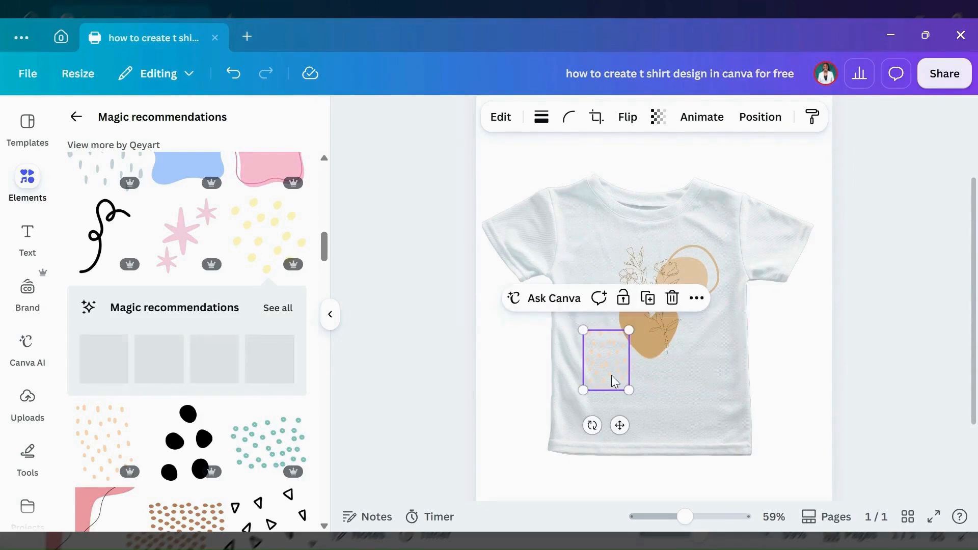
# Move the speckle graphic over the heart's upper-left edge and tilt it about 30° counterclockwise.
pyautogui.click(656, 367)
pyautogui.click(601, 359)
pyautogui.moveTo(601, 359); pyautogui.dragTo(623, 312)
pyautogui.moveTo(607, 366); pyautogui.dragTo(638, 363)
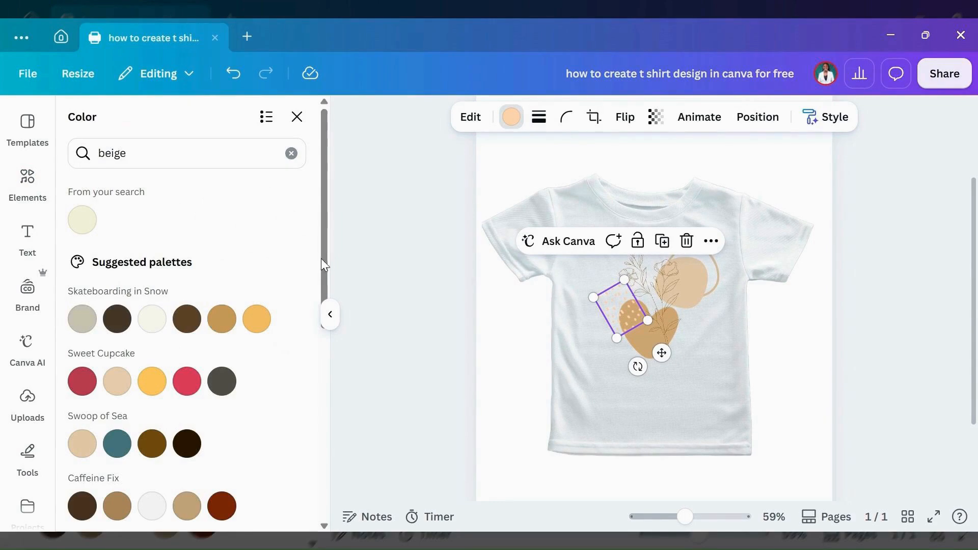
# Recolour the speckle graphic with the beige of the Swoop of Sea palette and shrink it slightly.
pyautogui.scroll(-3, 322, 323)
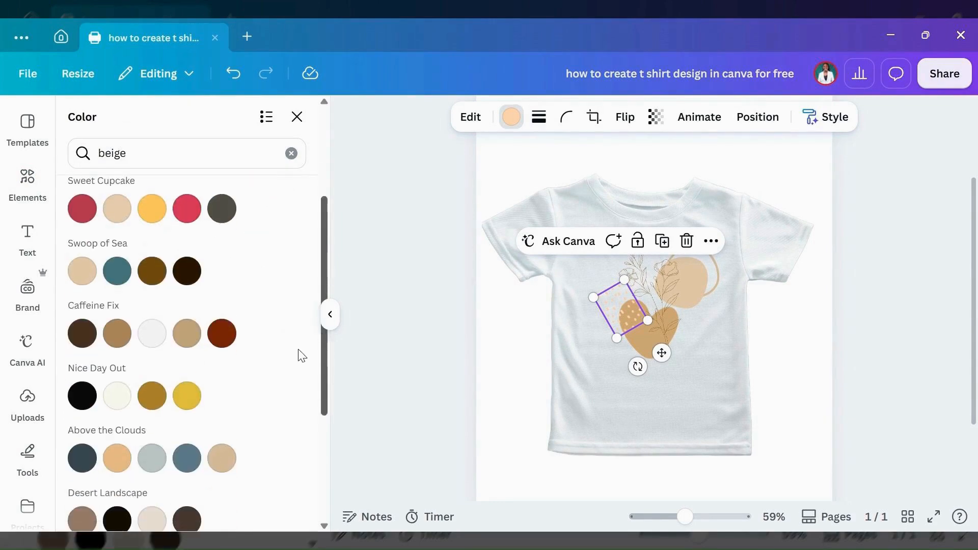
pyautogui.click(89, 274)
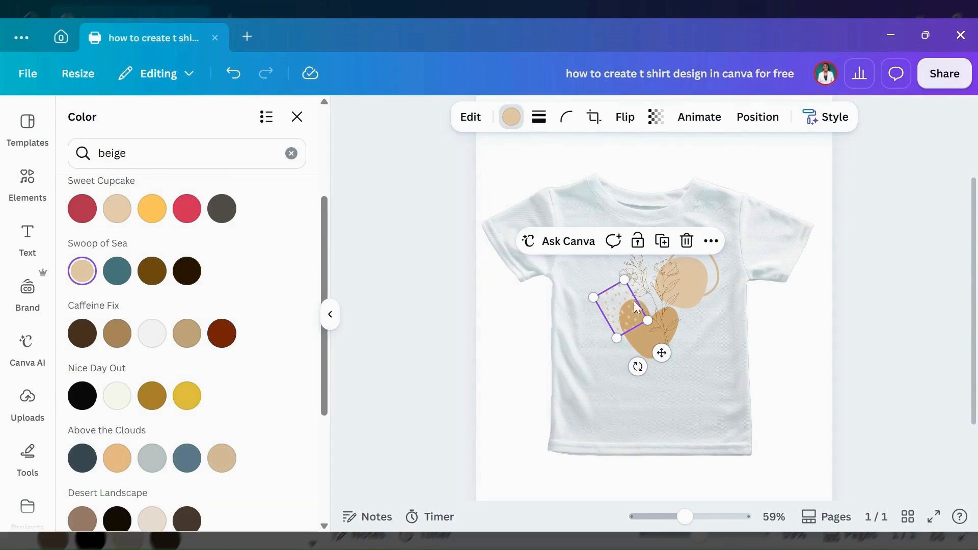
pyautogui.moveTo(624, 280); pyautogui.dragTo(626, 304)
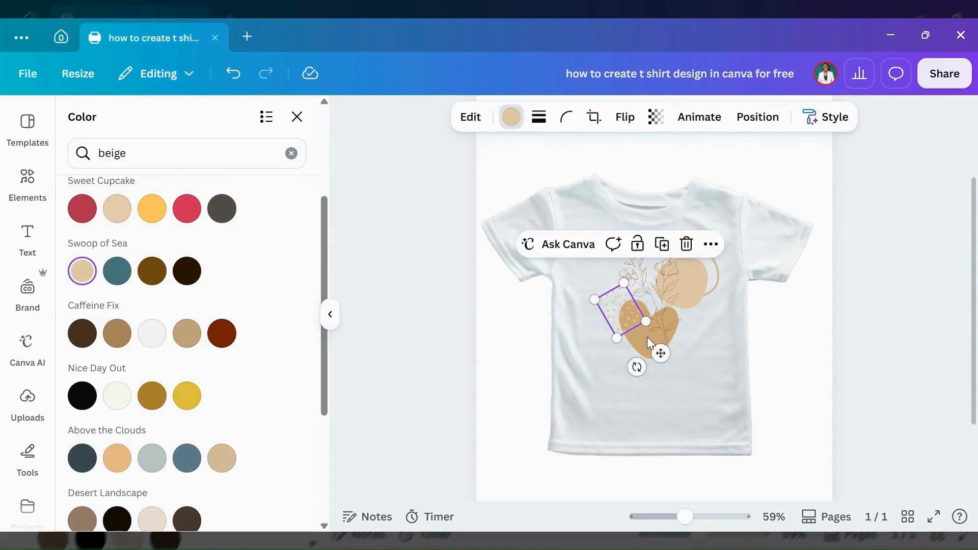
pyautogui.moveTo(666, 354); pyautogui.dragTo(668, 356)
pyautogui.click(580, 385)
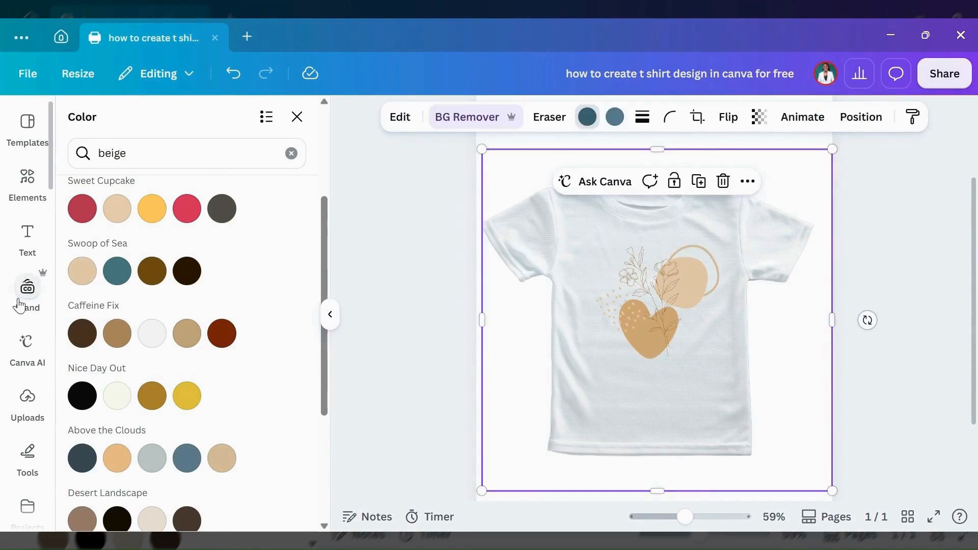
# Add a subheading text box reading "let it grow" to the T-shirt.
pyautogui.click(28, 235)
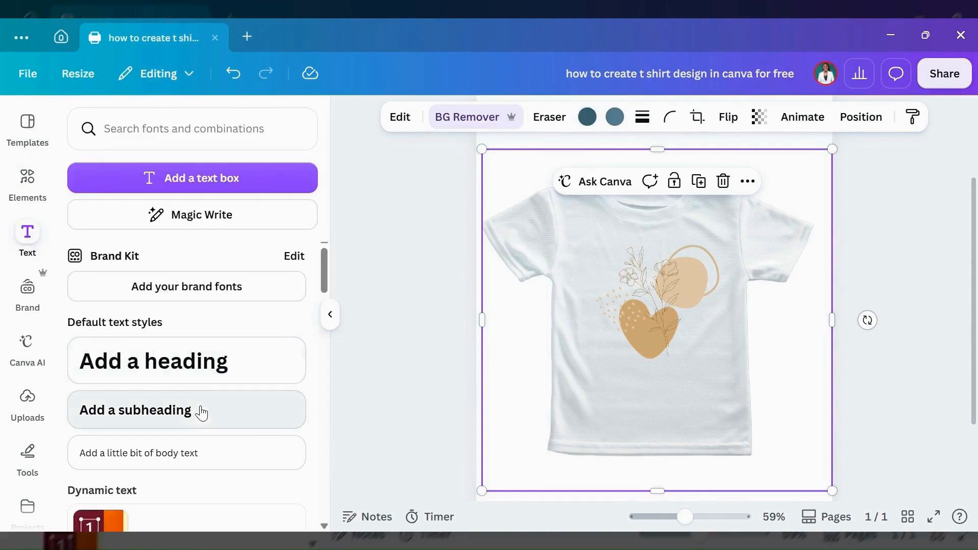
pyautogui.click(202, 418)
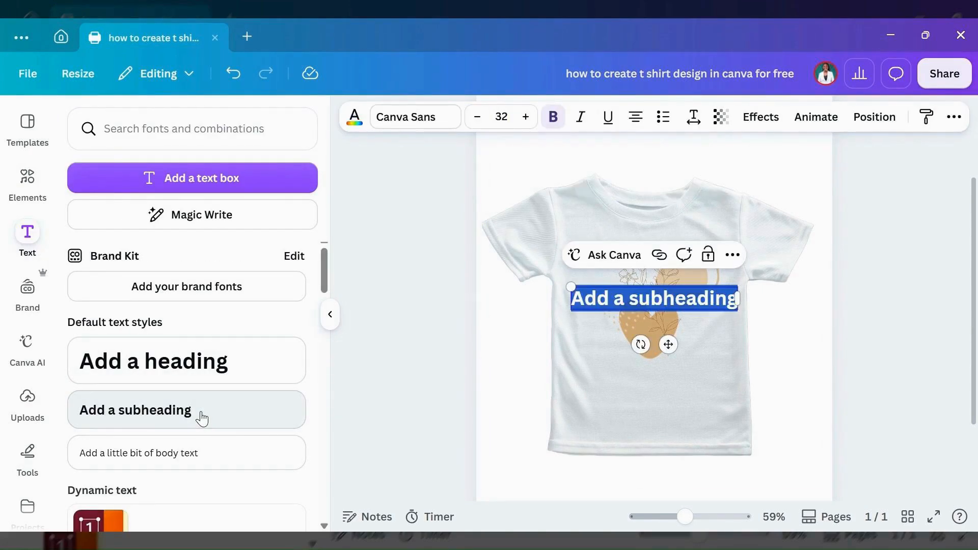
pyautogui.click(673, 306)
pyautogui.hotkey('ctrl', 'a')
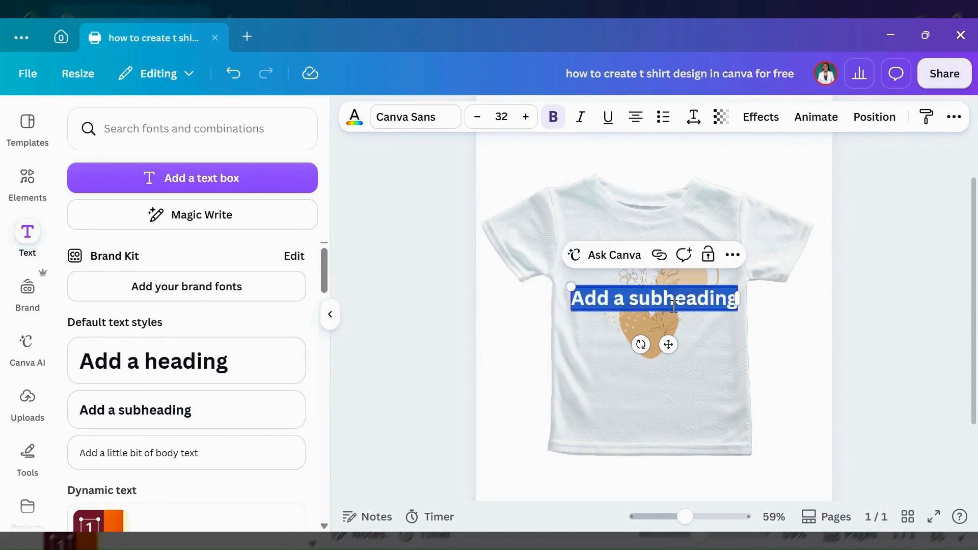
pyautogui.write('let i')
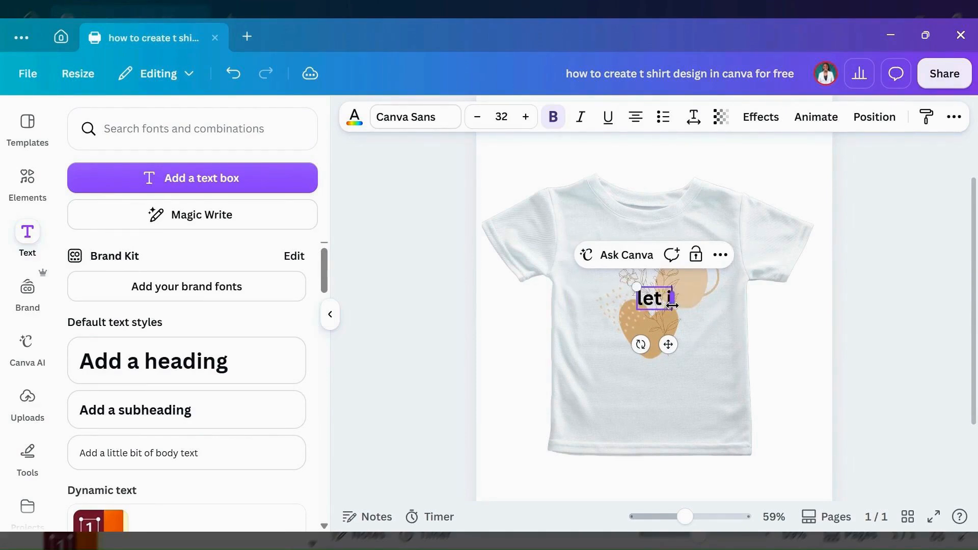
pyautogui.write('t grow')
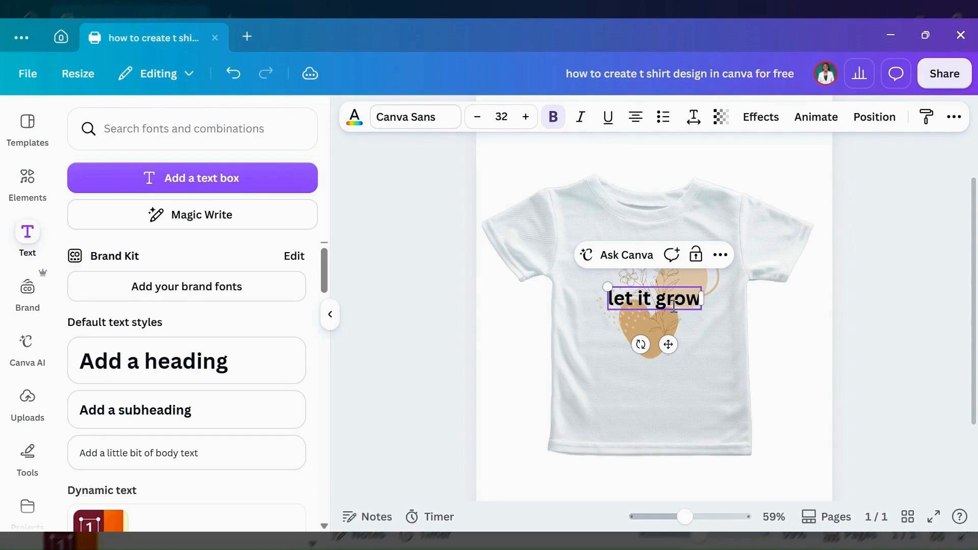
pyautogui.click(720, 381)
# Search the fonts for "and" and set the "let it grow" text in Andasia.
pyautogui.click(654, 299)
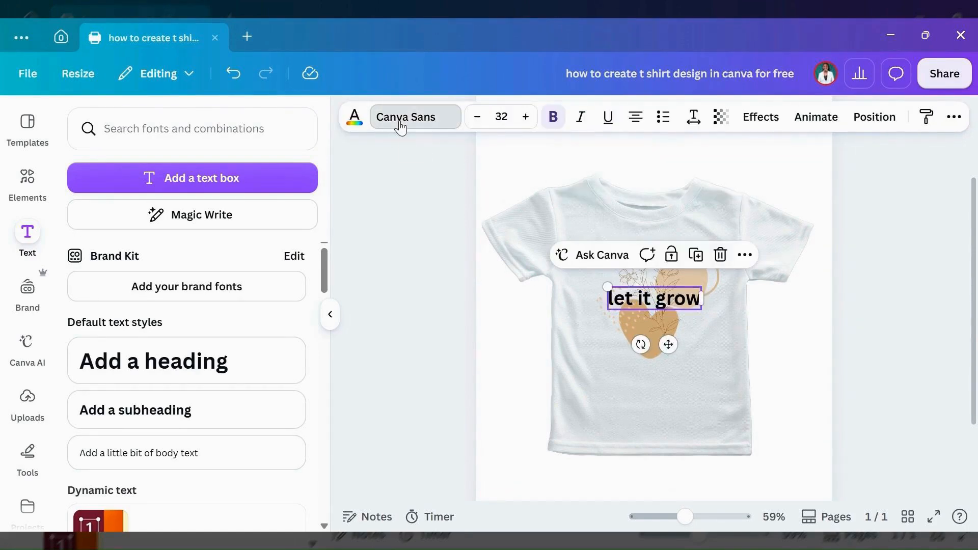
pyautogui.click(397, 132)
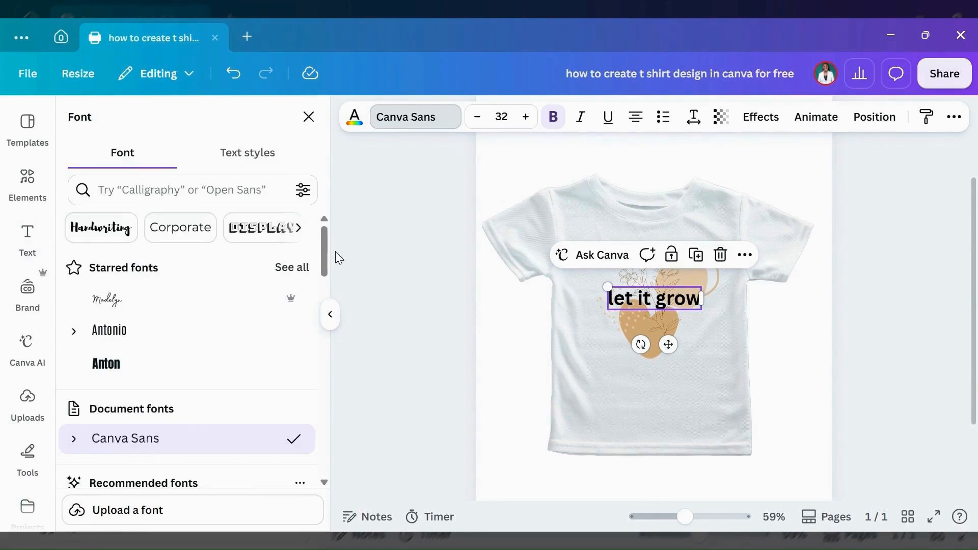
pyautogui.moveTo(324, 251); pyautogui.dragTo(331, 446)
pyautogui.moveTo(324, 389); pyautogui.dragTo(325, 438)
pyautogui.click(266, 190)
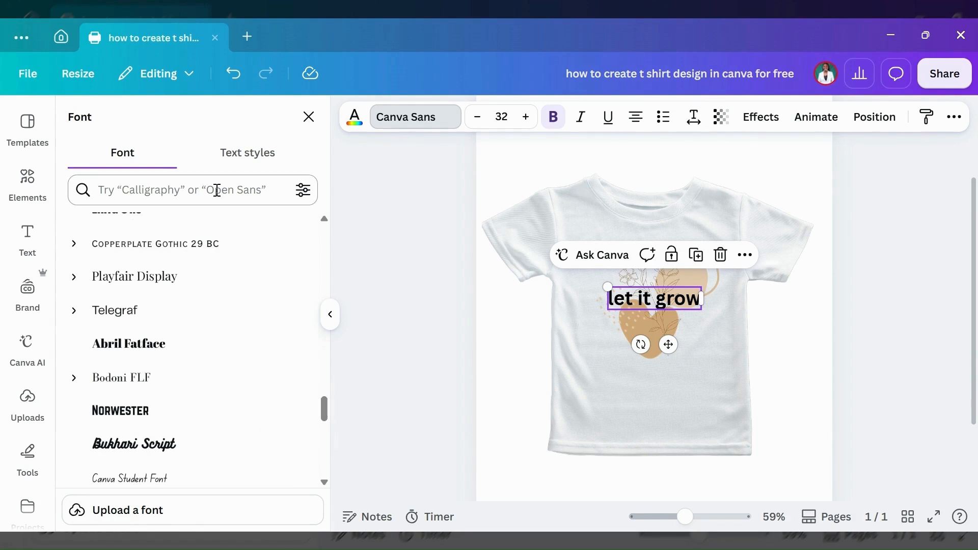
pyautogui.write('and')
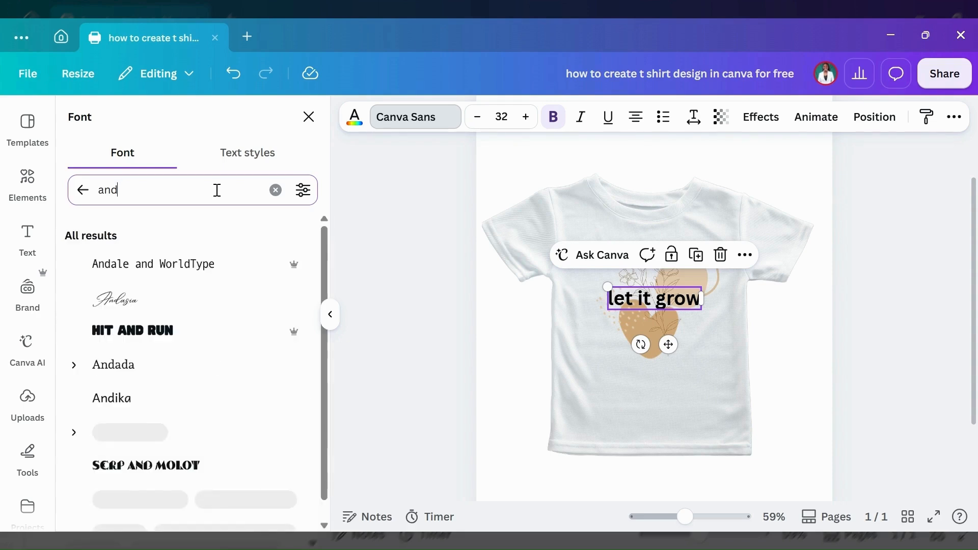
pyautogui.click(125, 306)
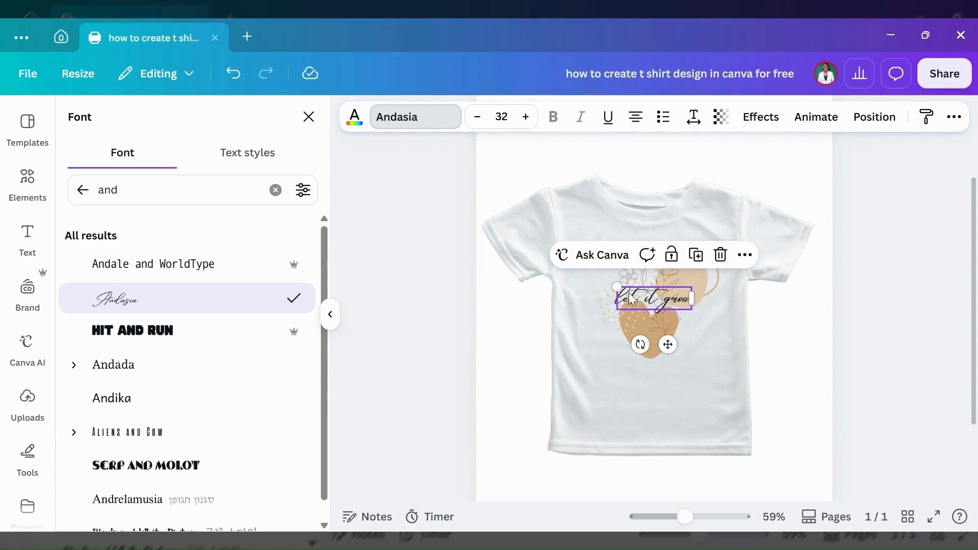
# Enlarge the "let it grow" text to size 60.5 and rotate it 90° counterclockwise so it reads upwards.
pyautogui.moveTo(618, 285); pyautogui.dragTo(585, 277)
pyautogui.moveTo(691, 307); pyautogui.dragTo(726, 321)
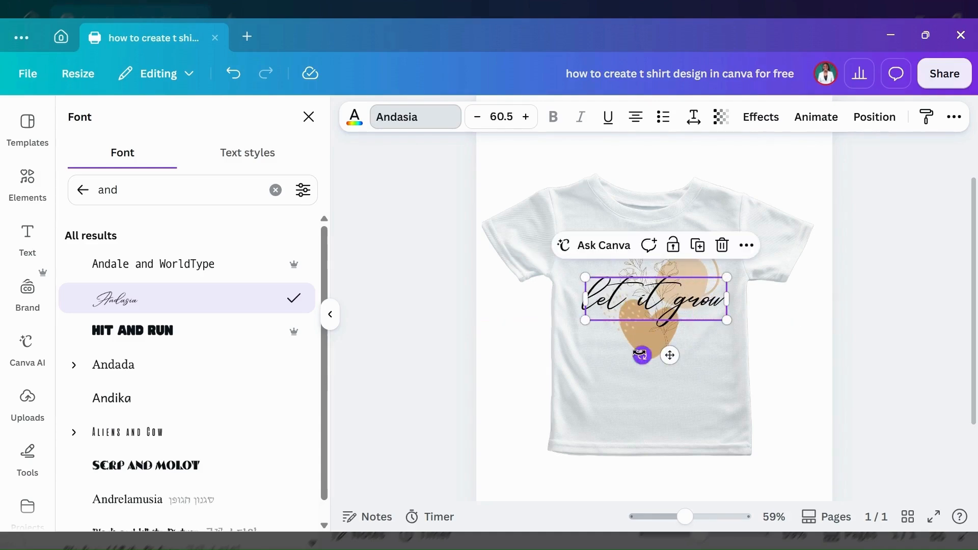
pyautogui.moveTo(642, 355); pyautogui.dragTo(738, 324)
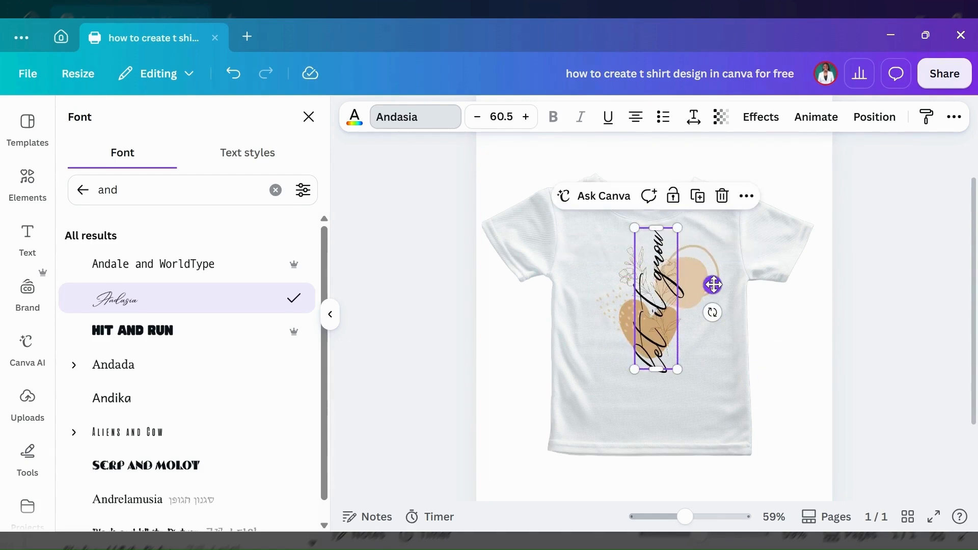
# Shrink the vertical text to size 45.2 and place it just left of the flower branch and speckles.
pyautogui.moveTo(712, 285); pyautogui.dragTo(650, 292)
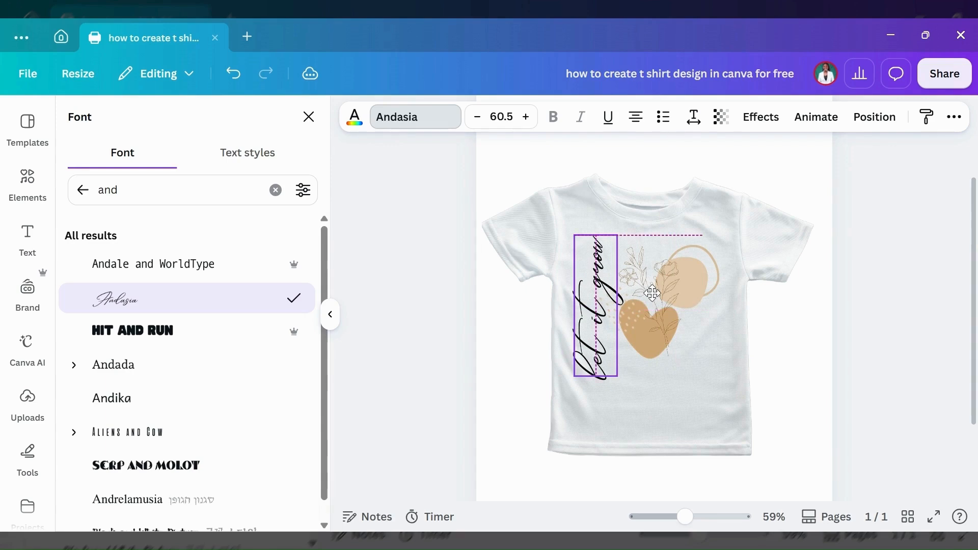
pyautogui.moveTo(575, 236); pyautogui.dragTo(600, 273)
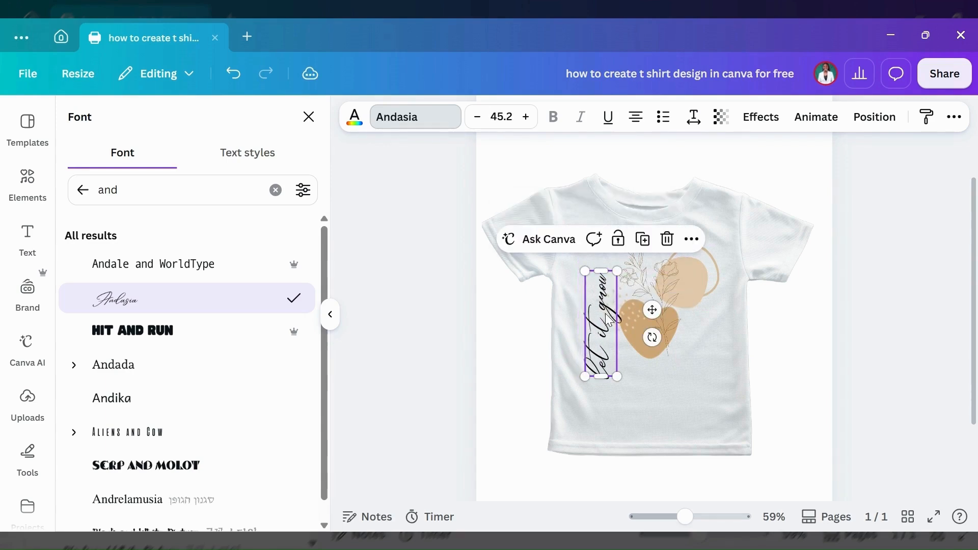
pyautogui.moveTo(607, 317); pyautogui.dragTo(595, 296)
pyautogui.moveTo(593, 294); pyautogui.dragTo(594, 292)
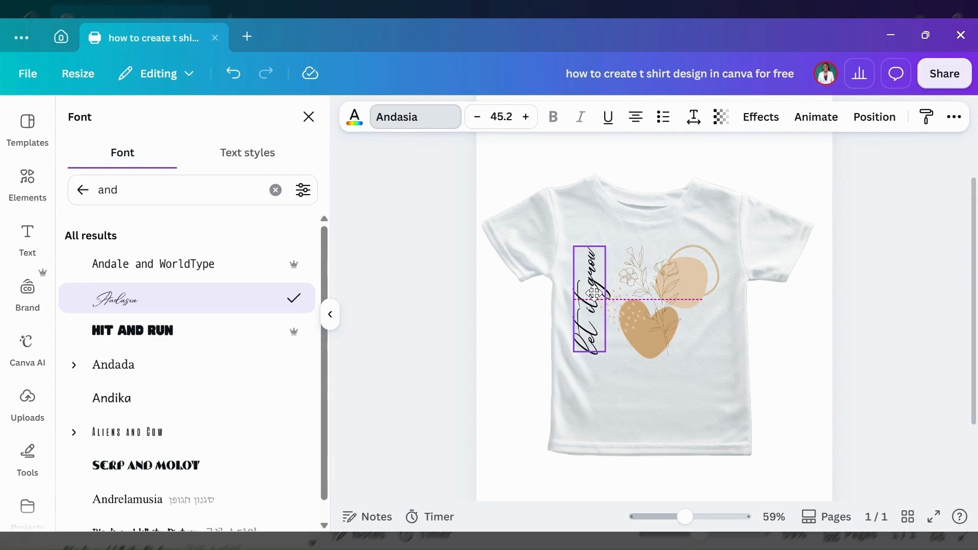
pyautogui.moveTo(593, 293); pyautogui.dragTo(595, 297)
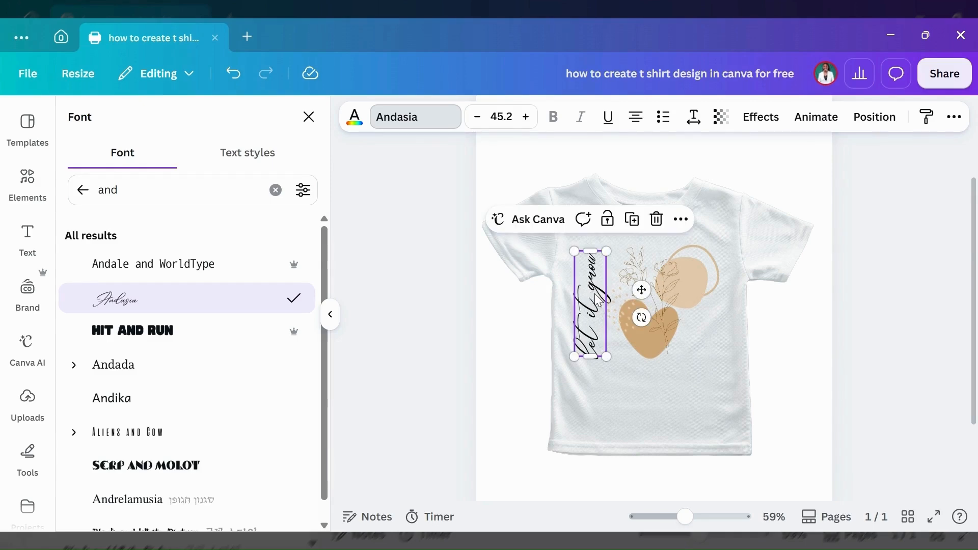
pyautogui.moveTo(599, 292); pyautogui.dragTo(595, 283)
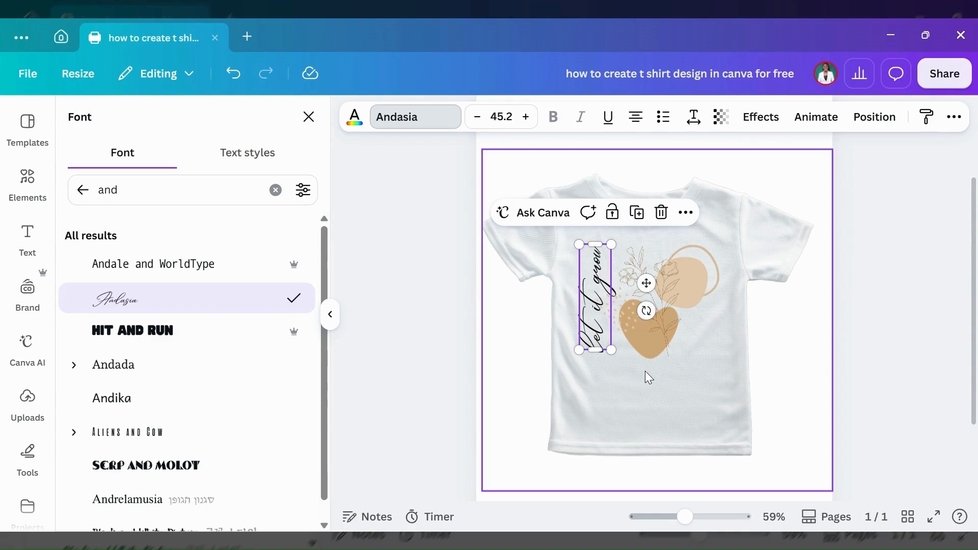
# Recolour the "let it grow" text with the heart's golden tan from the colours in this design.
pyautogui.click(355, 127)
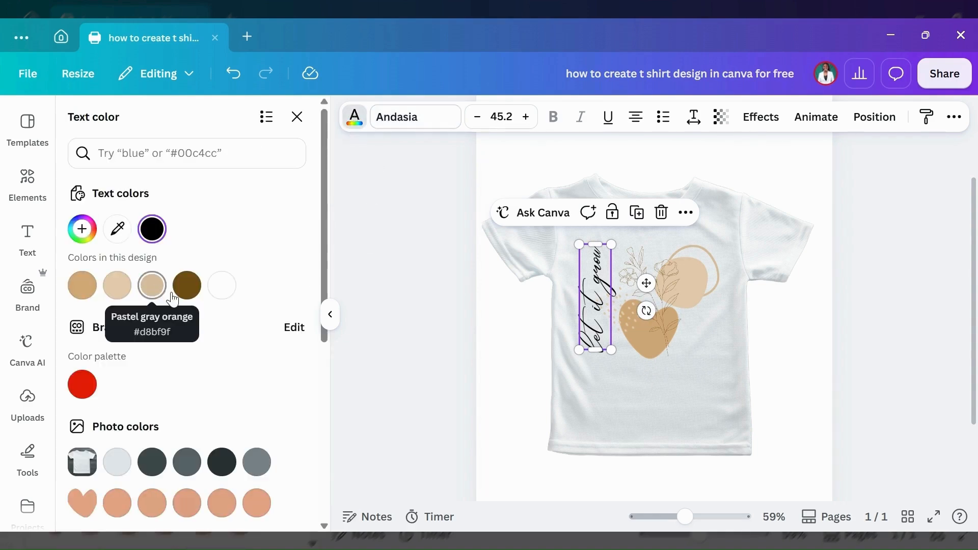
pyautogui.click(83, 287)
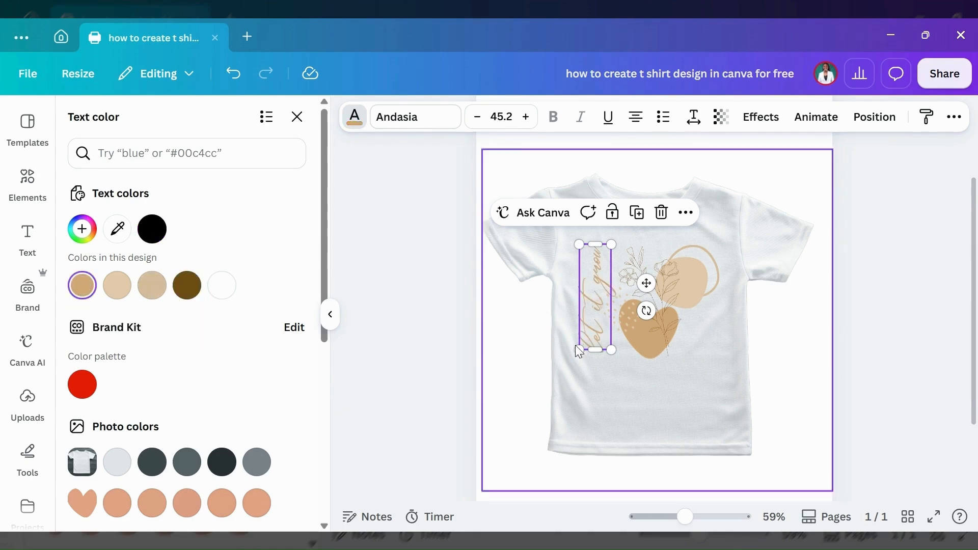
# Shrink the vertical "let it grow" text to size 39.9 and shift it slightly away from the speckles.
pyautogui.moveTo(610, 245); pyautogui.dragTo(605, 255)
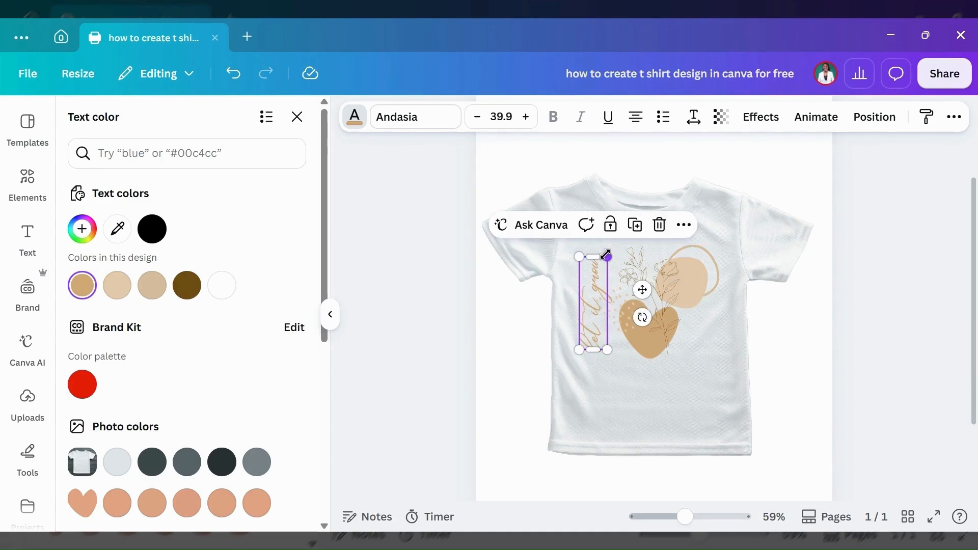
pyautogui.moveTo(601, 295); pyautogui.dragTo(596, 292)
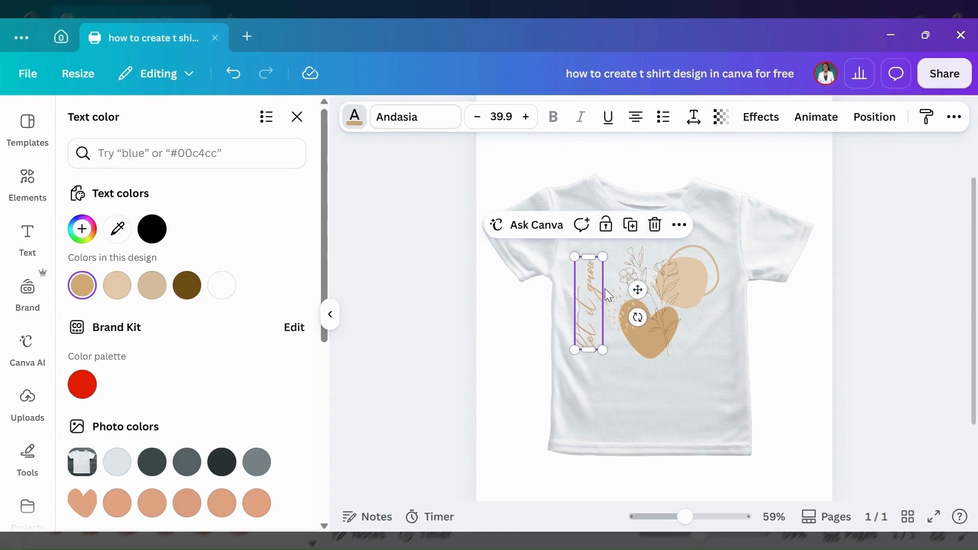
# Send the "let it grow" text one layer backward.
pyautogui.click(876, 121)
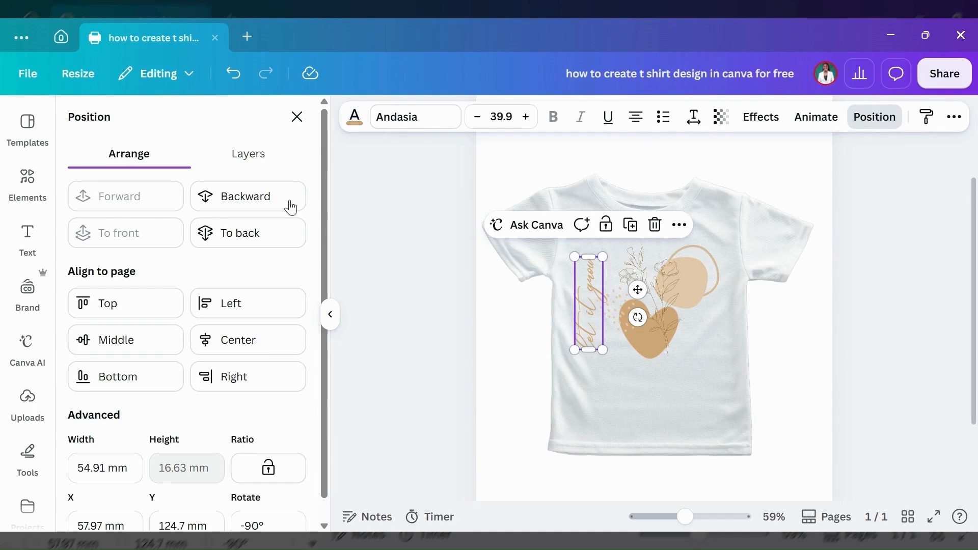
pyautogui.click(263, 201)
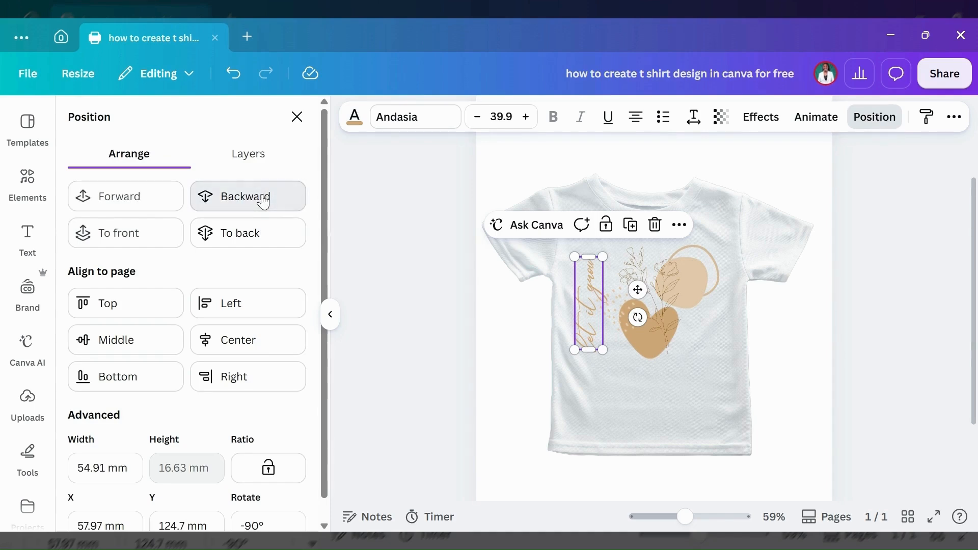
pyautogui.click(688, 407)
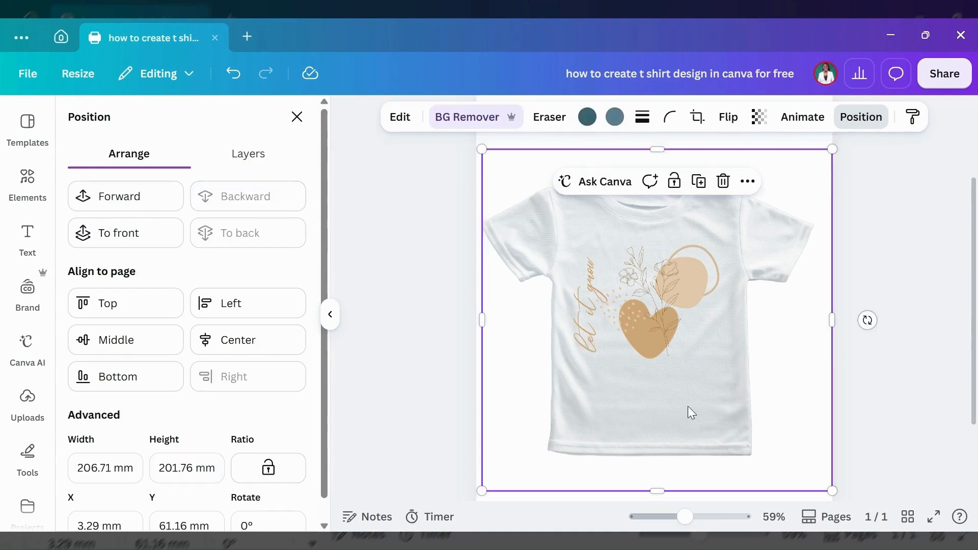
# Fine-tune the vertical text's placement beside the speckles, at about X 58.39 mm and Y 122.32 mm.
pyautogui.click(573, 340)
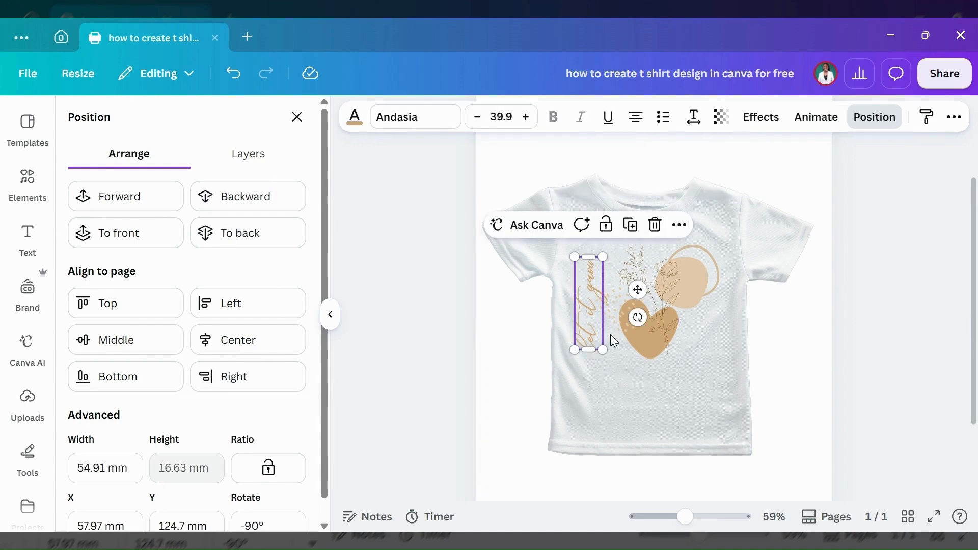
pyautogui.moveTo(633, 288); pyautogui.dragTo(639, 291)
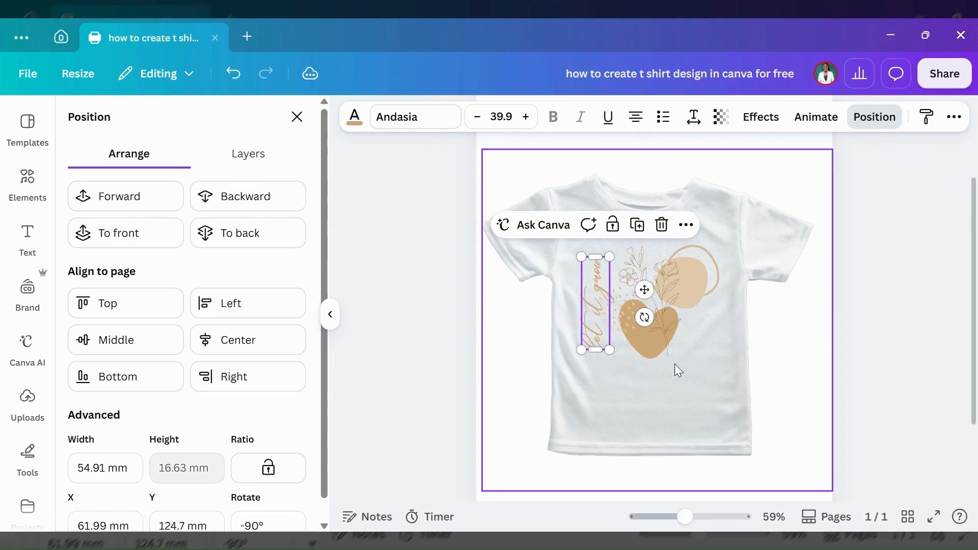
pyautogui.click(673, 378)
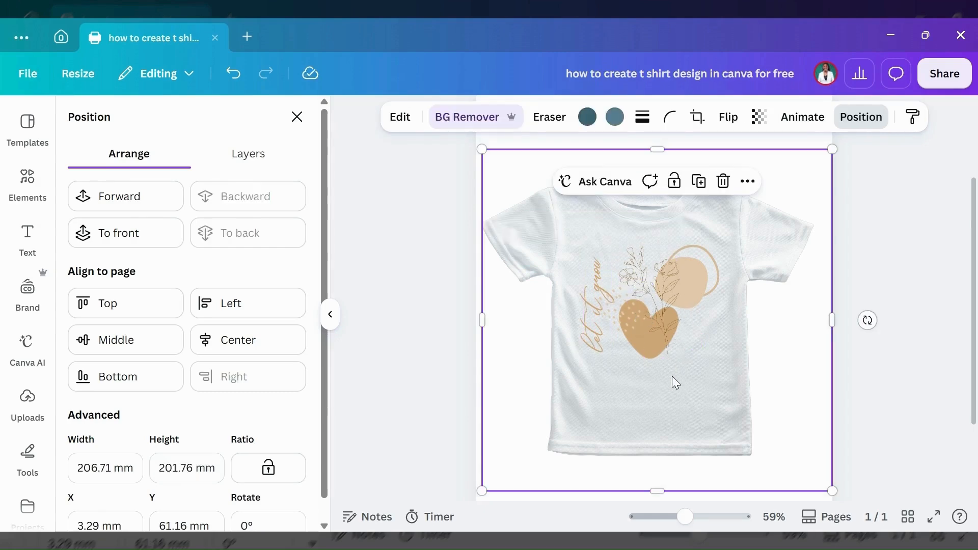
pyautogui.click(590, 308)
pyautogui.moveTo(641, 286)
pyautogui.mouseDown()
pyautogui.moveTo(627, 286)
pyautogui.moveTo(637, 284)
pyautogui.mouseUp()
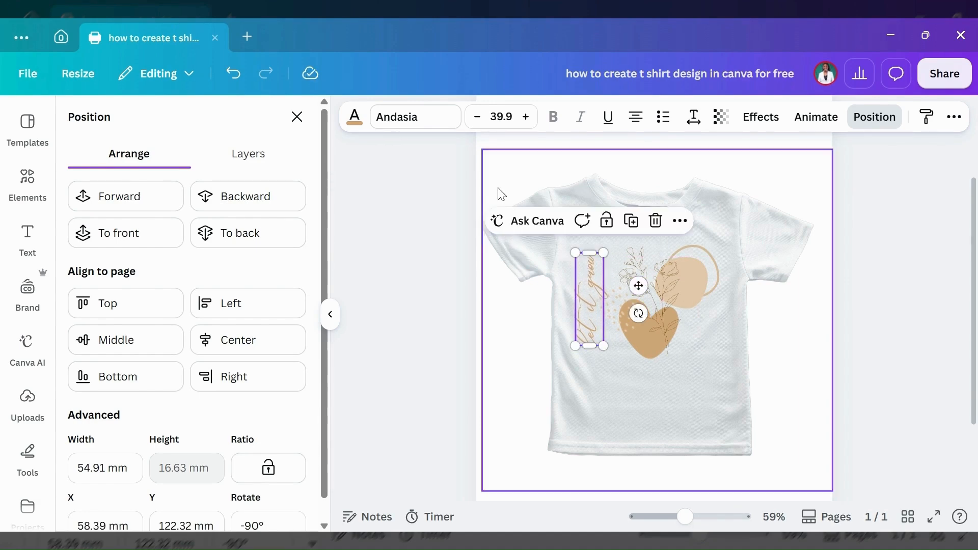
pyautogui.click(526, 118)
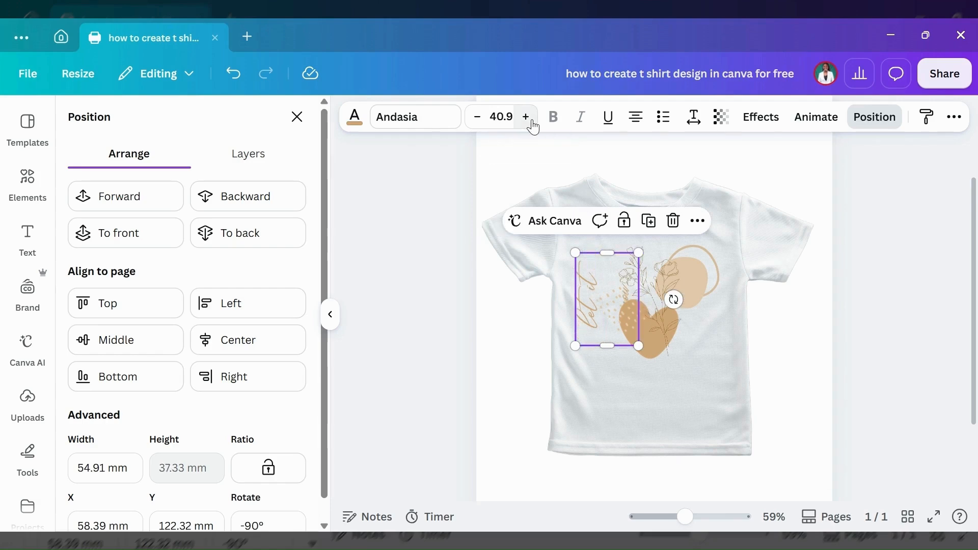
pyautogui.click(477, 118)
pyautogui.click(717, 400)
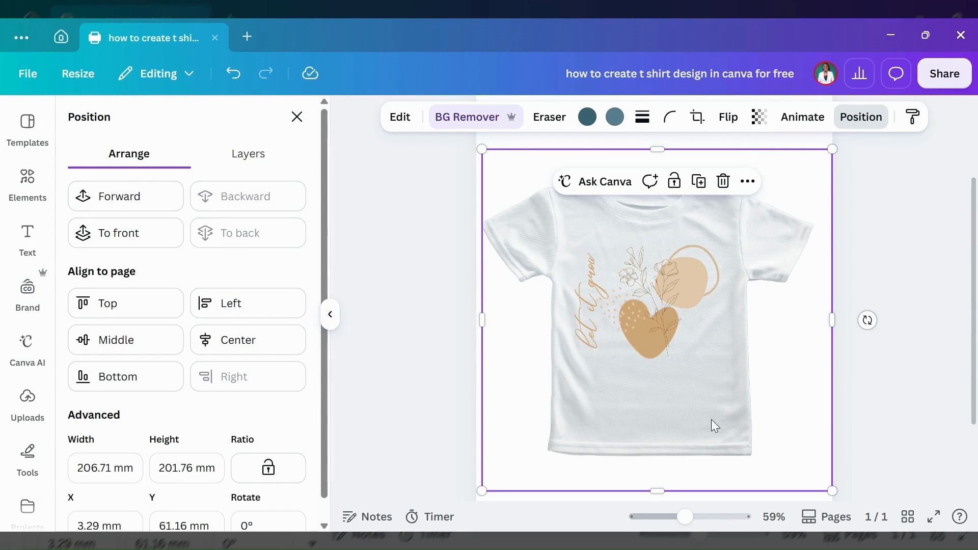
# Deselect everything and preview the T-shirt design in full screen, zooming in on the artwork before returning to the editor.
pyautogui.press('Escape')
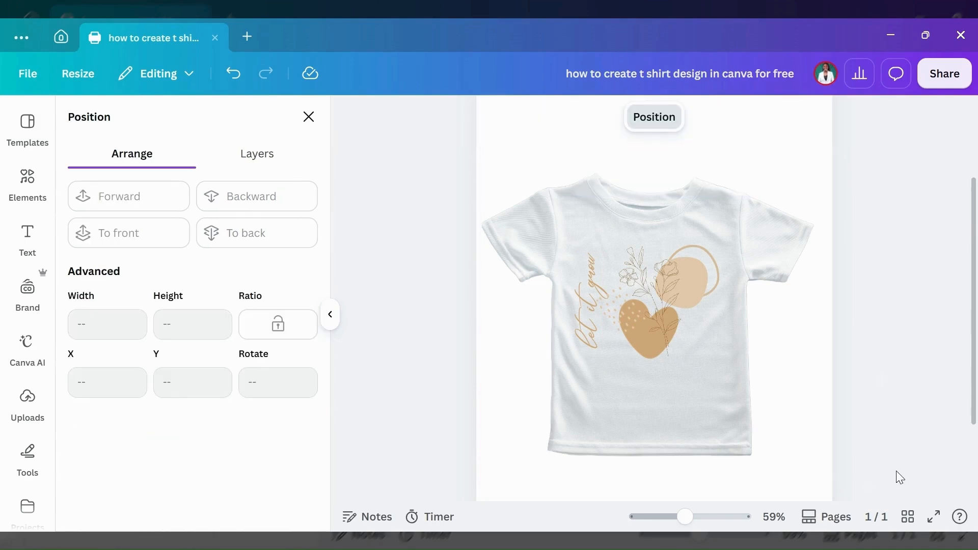
pyautogui.click(933, 517)
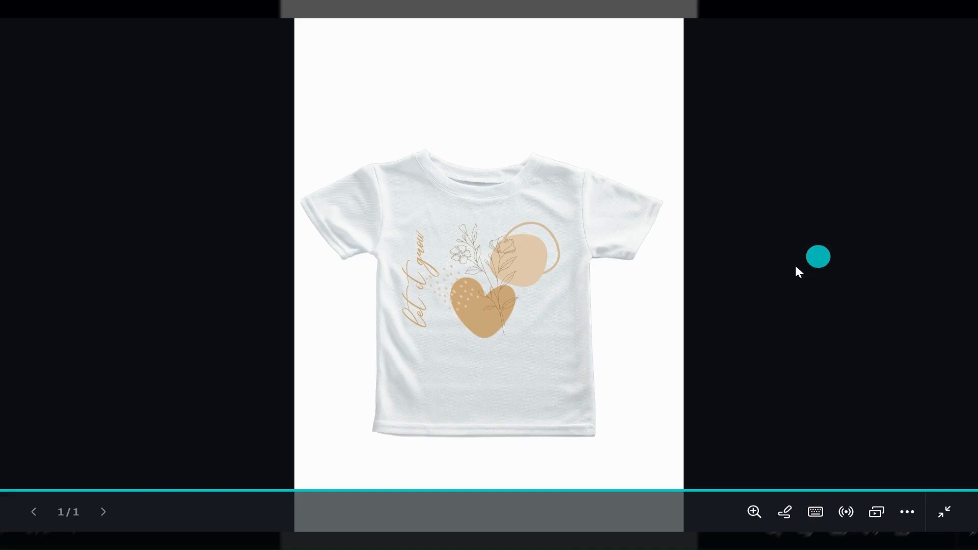
pyautogui.scroll(5, 765, 276)
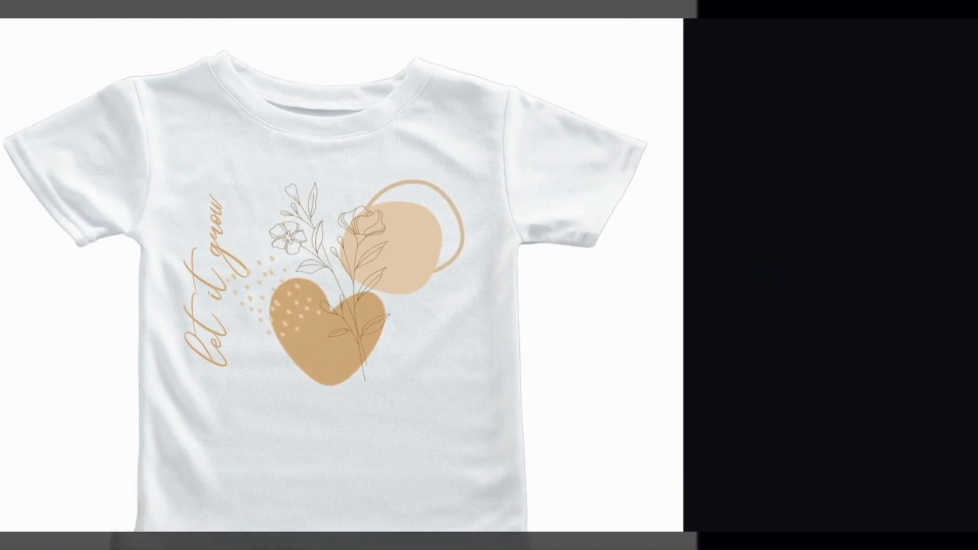
pyautogui.moveTo(932, 448)
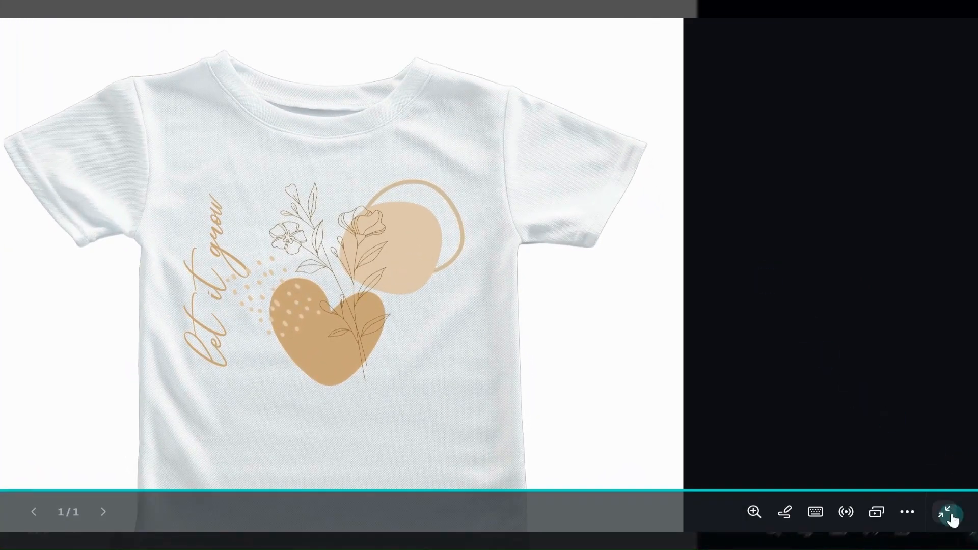
pyautogui.click(944, 513)
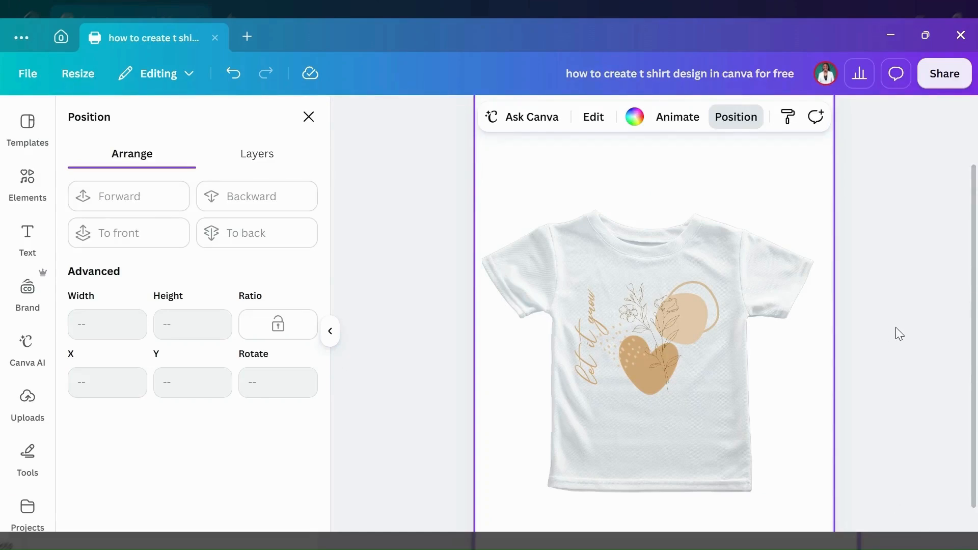